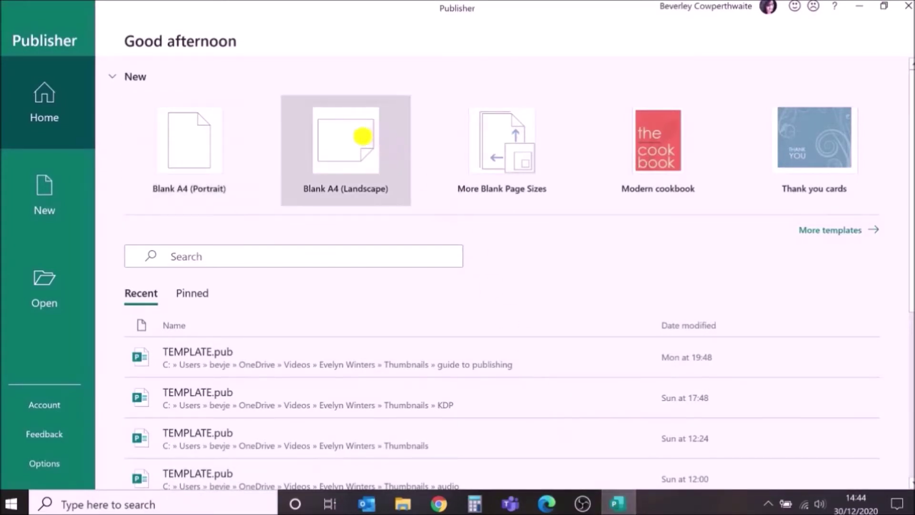
# - Create a blank A4 landscape publication, then switch to the browser showing Google
pyautogui.click(363, 137)
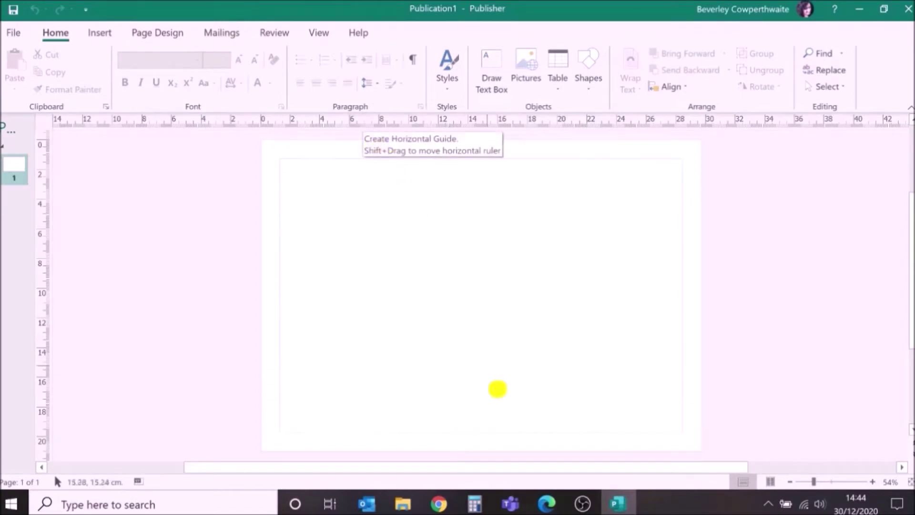
pyautogui.click(547, 504)
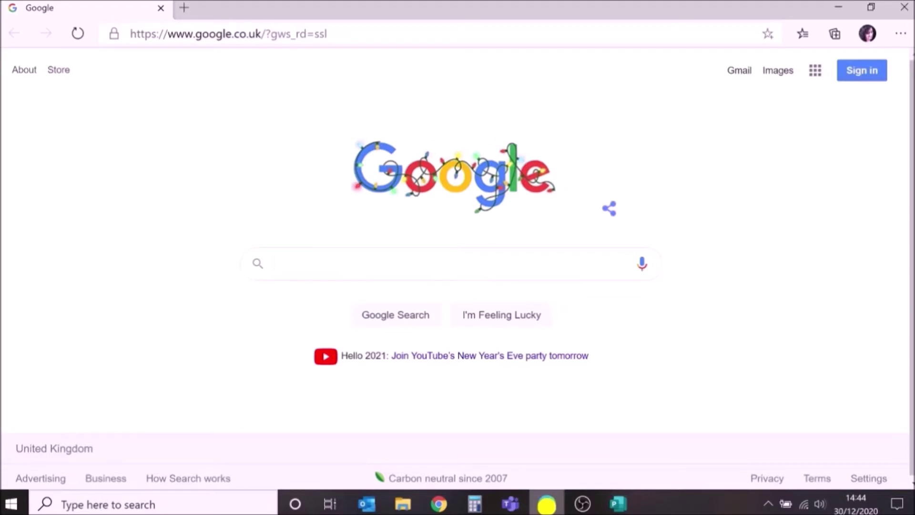
# - Search Google for 'book cover template kdp' and open the Amazon KDP Book Cover Template page
pyautogui.write('book c')
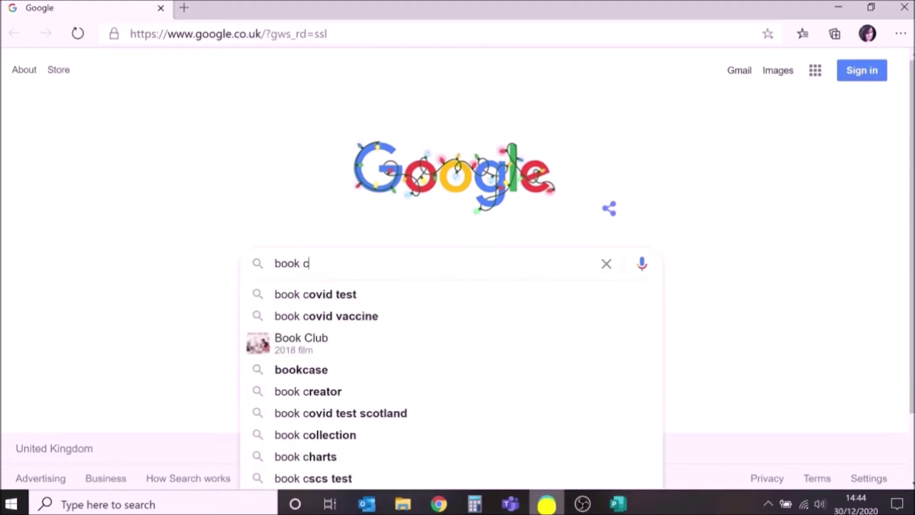
pyautogui.write('over templat')
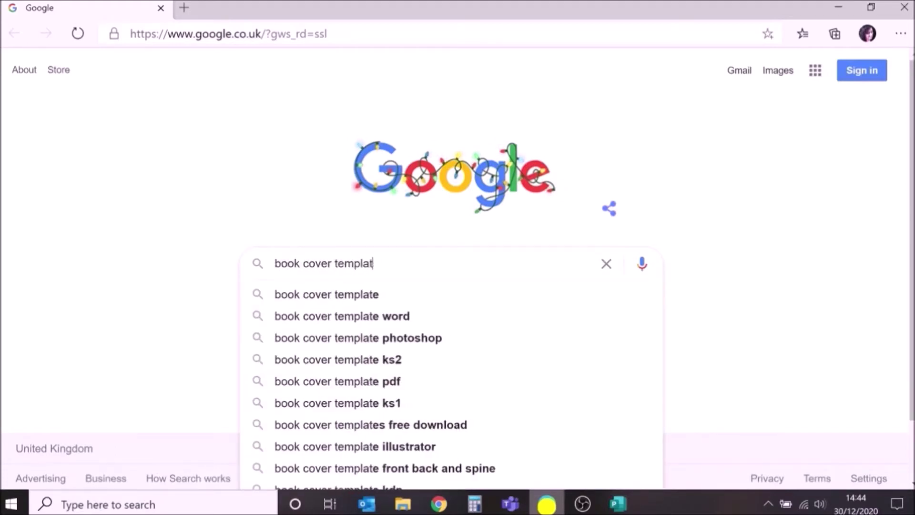
pyautogui.write('e kdp')
pyautogui.press('Return')
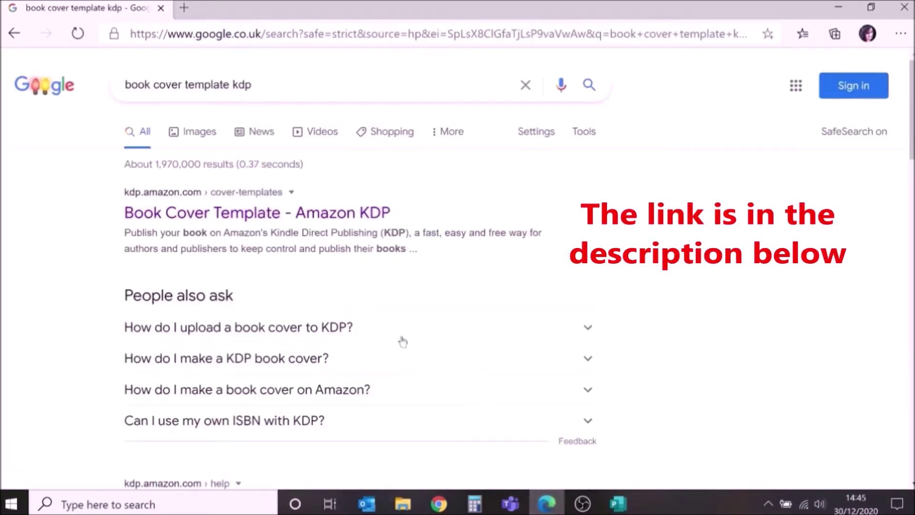
pyautogui.click(276, 214)
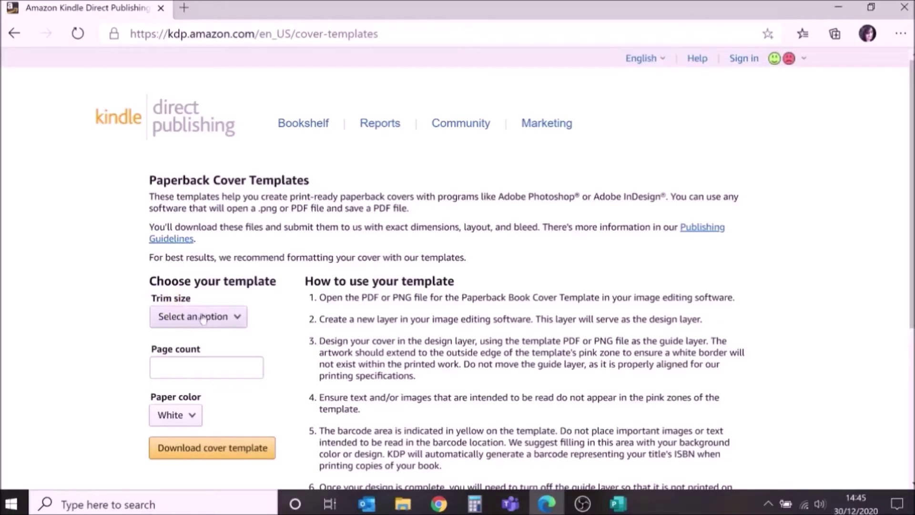
# - Download the KDP cover template for 5 x 8 in trim, 151 pages, Cream paper, and open the zip
pyautogui.click(202, 319)
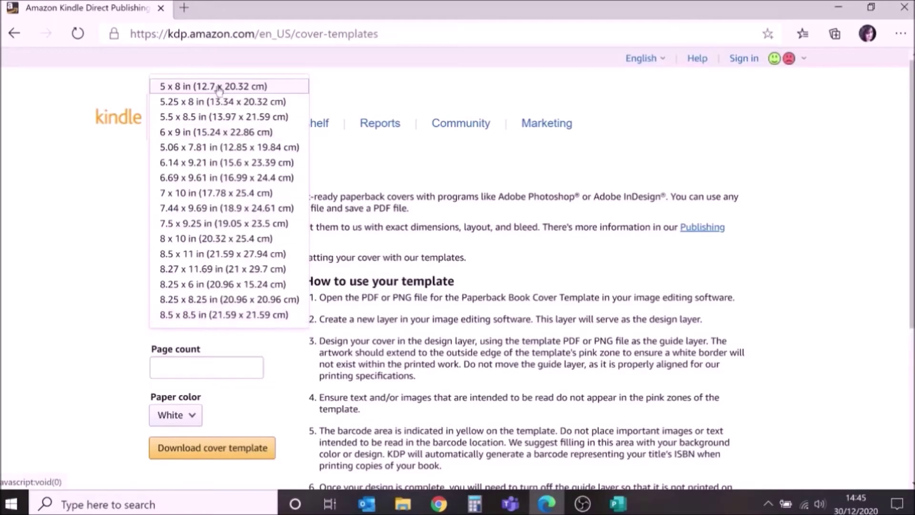
pyautogui.click(219, 87)
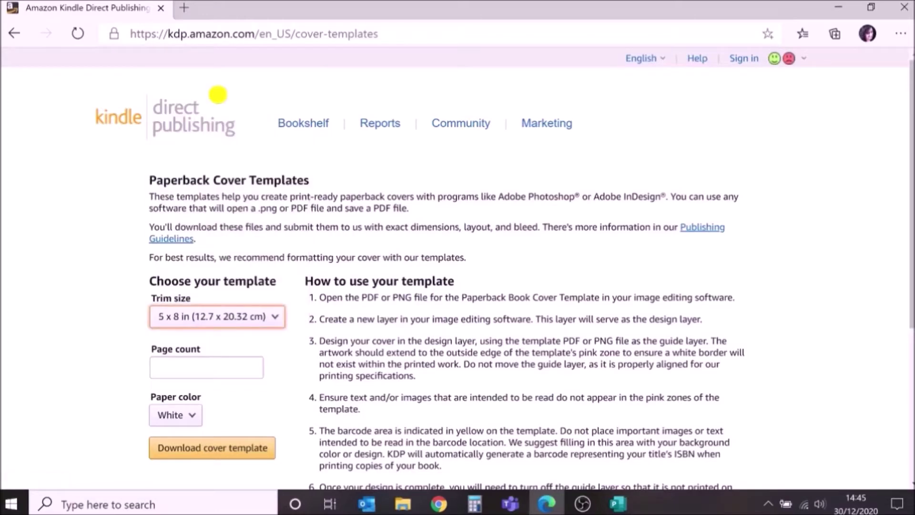
pyautogui.click(165, 357)
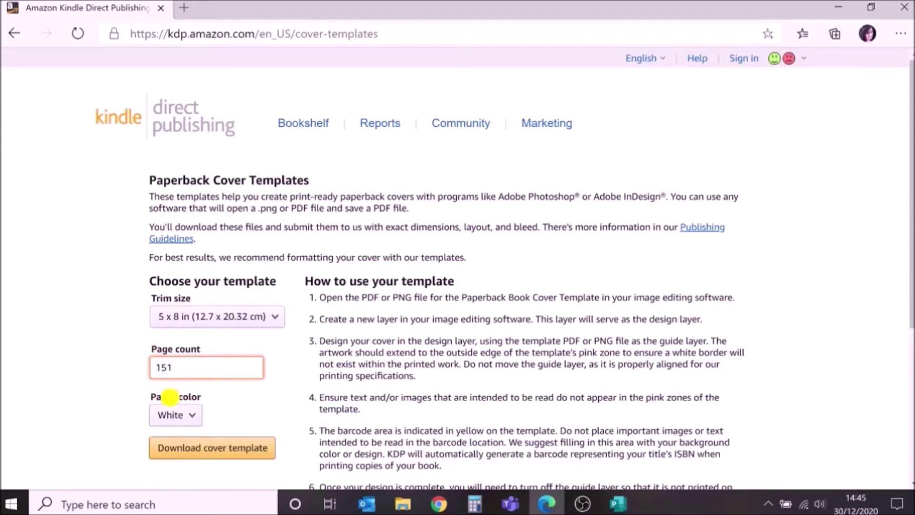
pyautogui.click(188, 415)
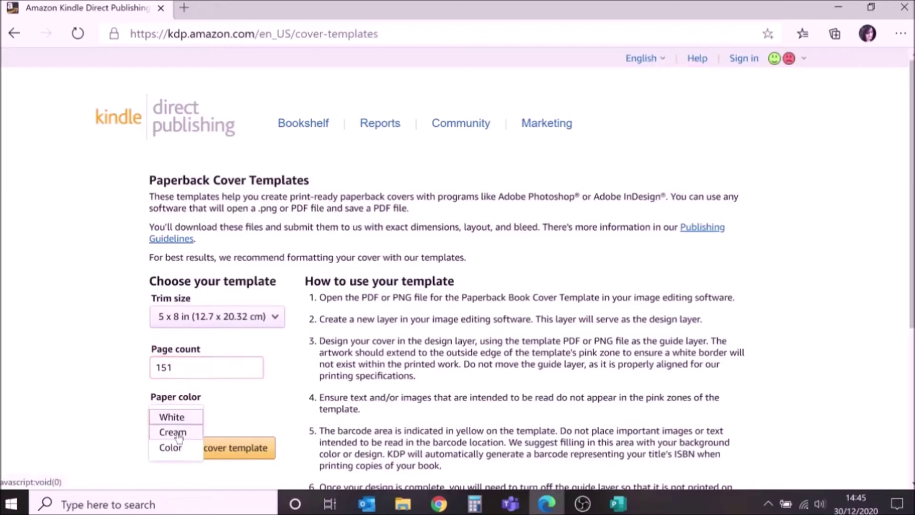
pyautogui.click(177, 433)
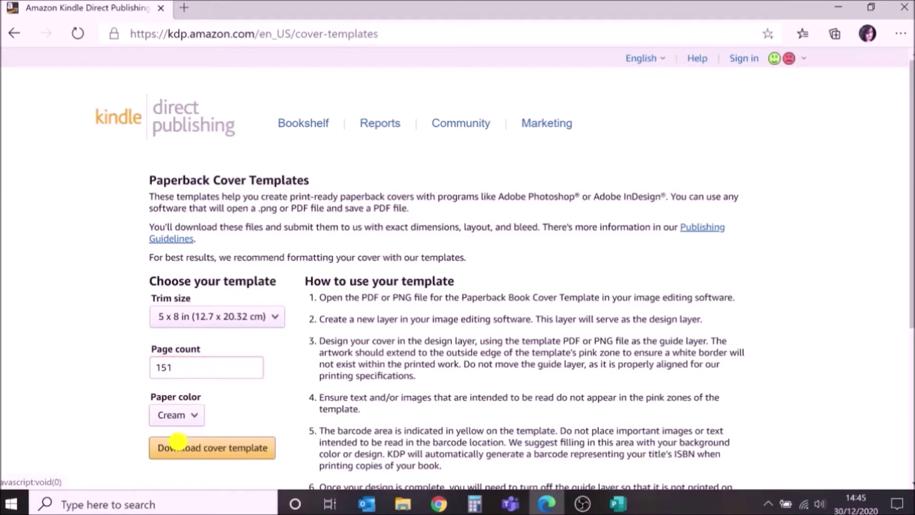
pyautogui.click(210, 457)
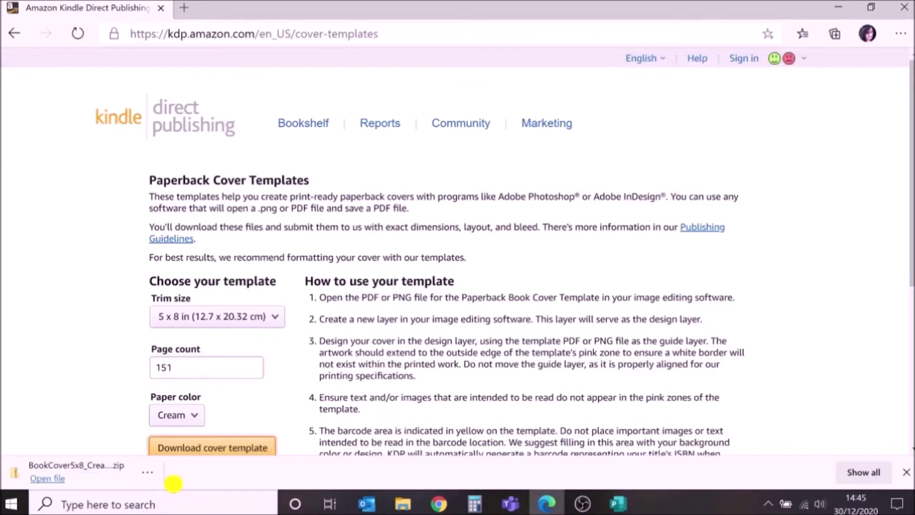
pyautogui.click(44, 477)
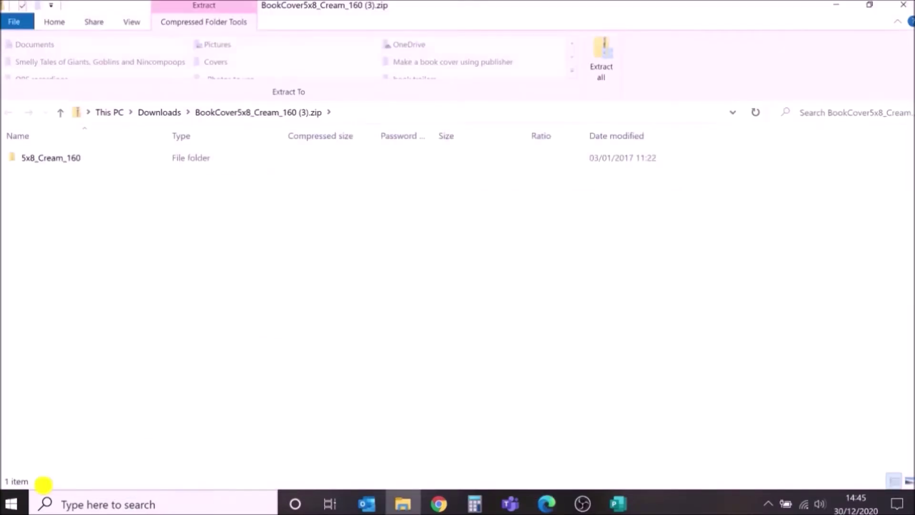
# - Open the 5x8_Cream_160 folder in the zip and view 5x8_Cream_160.png
pyautogui.click(61, 159)
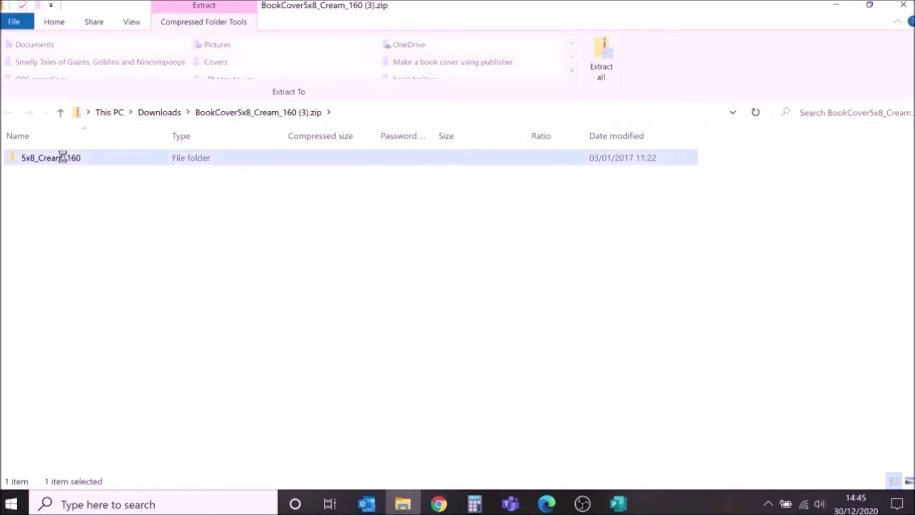
pyautogui.doubleClick(61, 159)
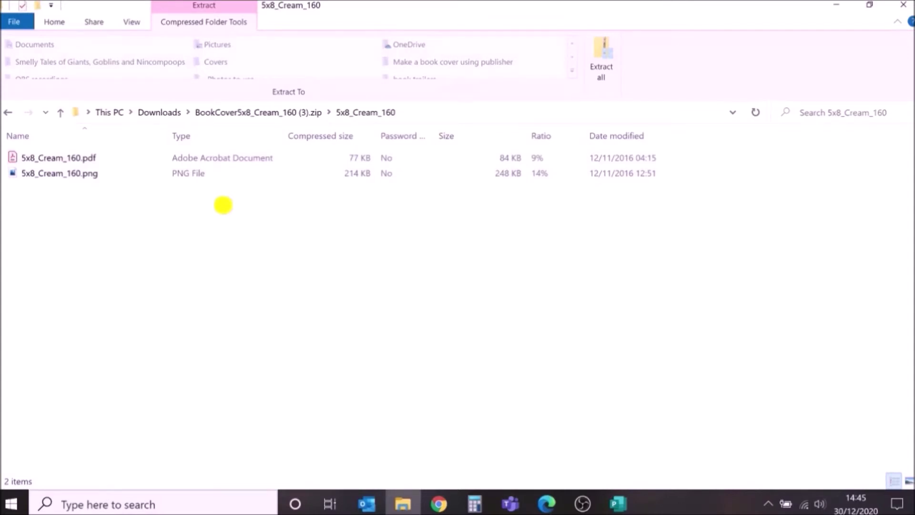
pyautogui.click(73, 177)
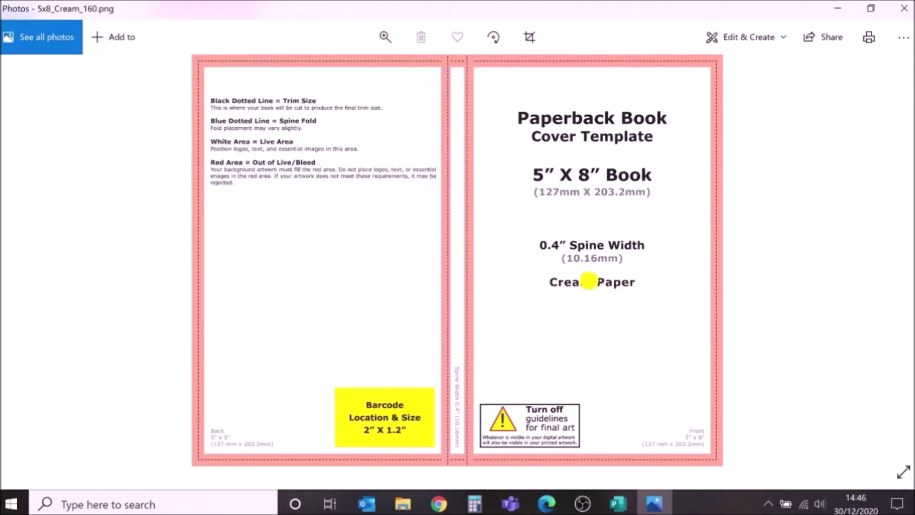
# - Copy the template image from Photos and paste it onto the Publisher page with Keep Picture
pyautogui.rightClick(348, 242)
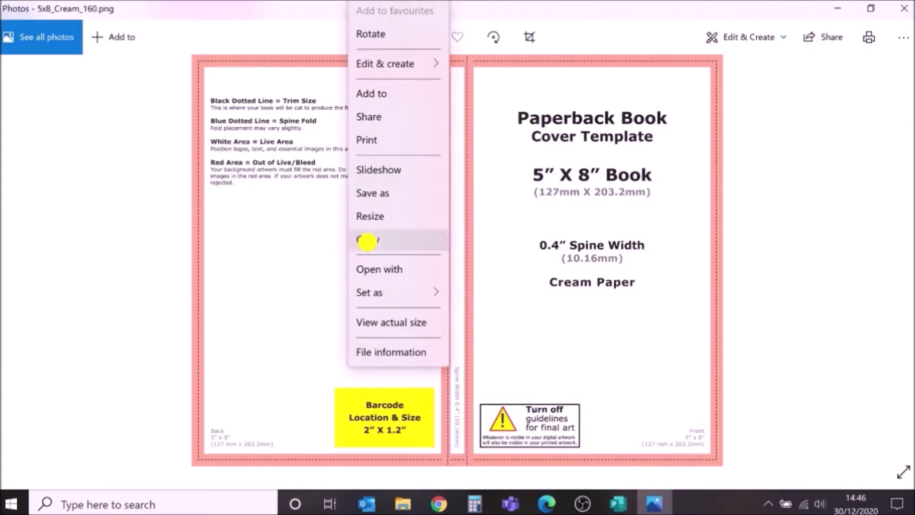
pyautogui.click(367, 241)
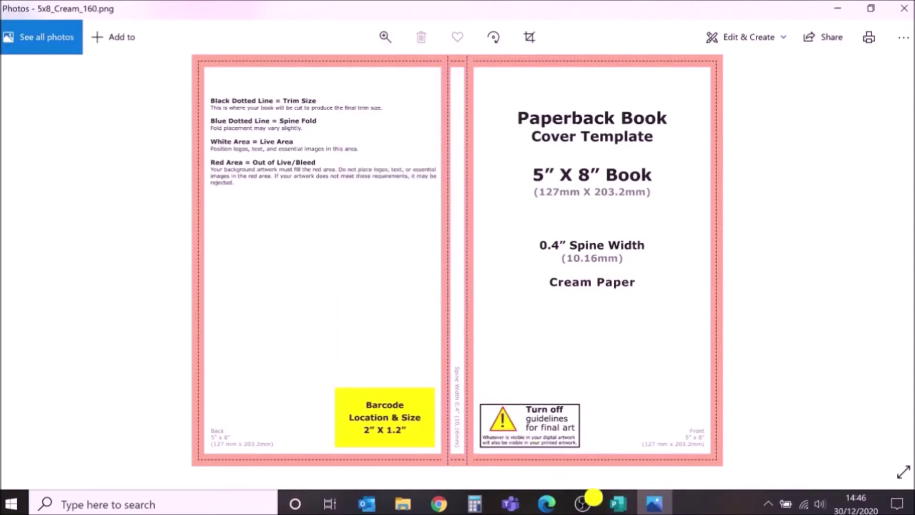
pyautogui.click(619, 503)
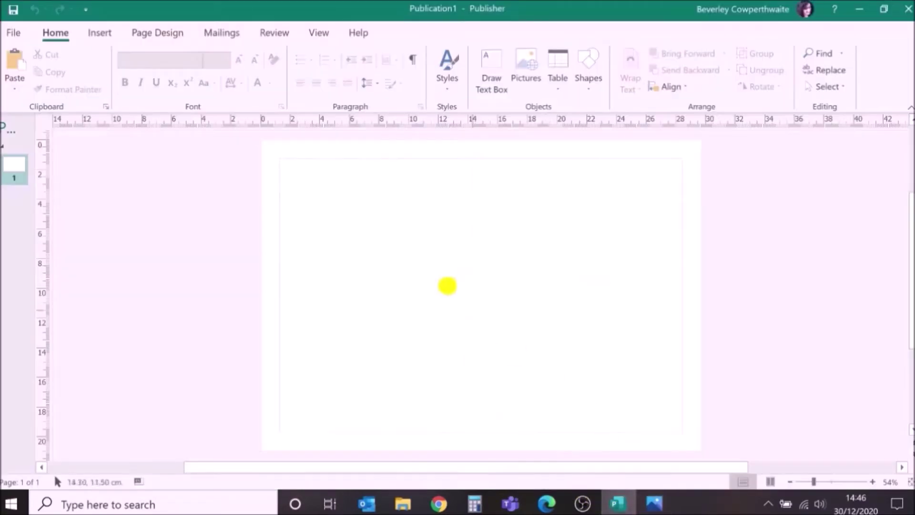
pyautogui.rightClick(324, 181)
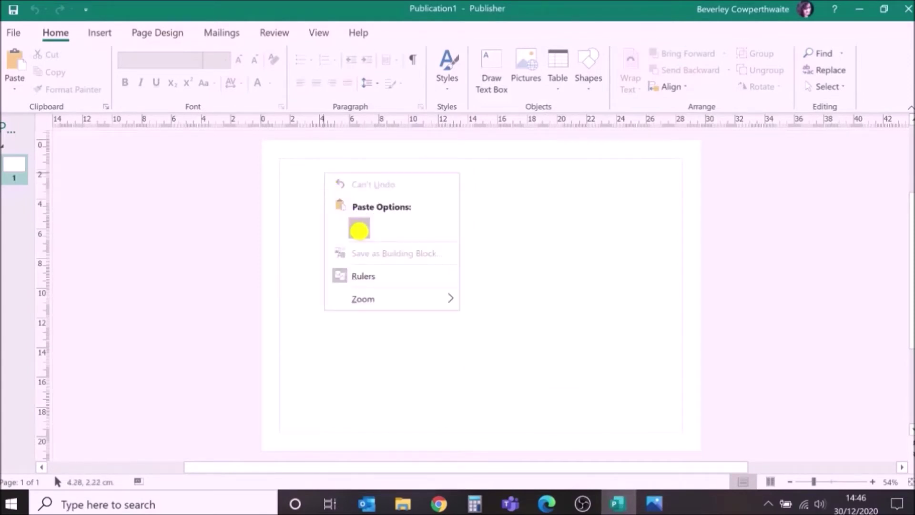
pyautogui.click(360, 229)
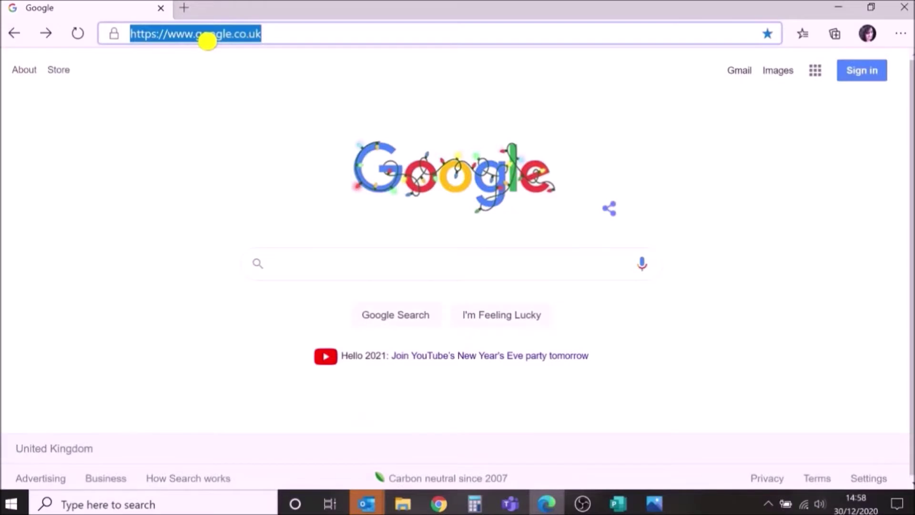
# - Go to the KDP tools help page, download the paperback file setup calculator and open it
pyautogui.hotkey('ctrl', 'v')
pyautogui.press('Return')
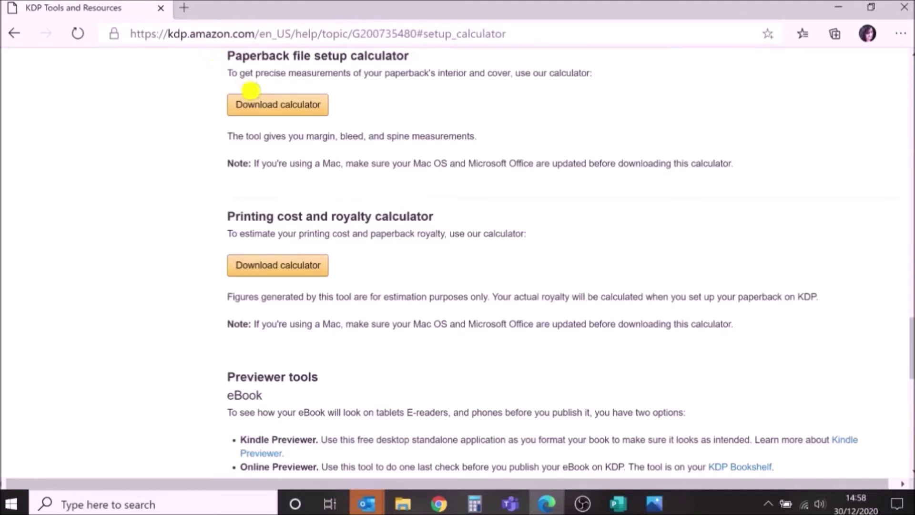
pyautogui.click(263, 105)
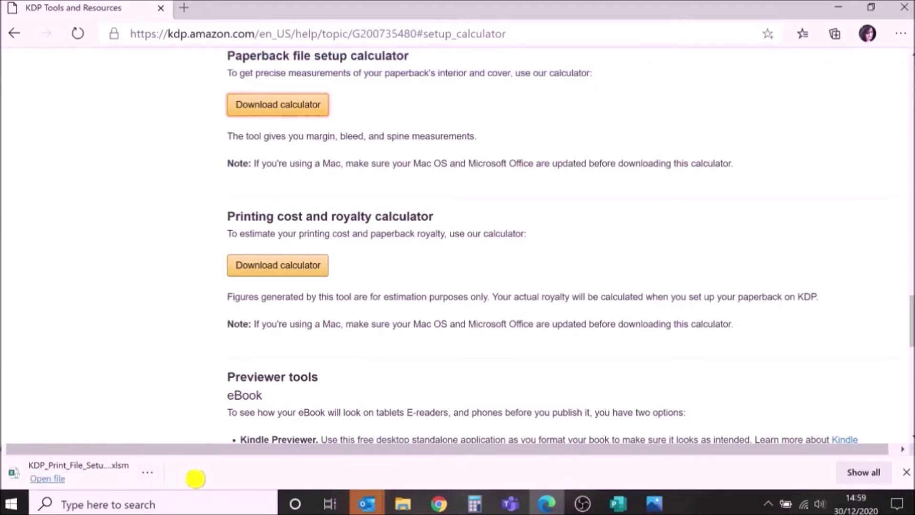
pyautogui.click(48, 479)
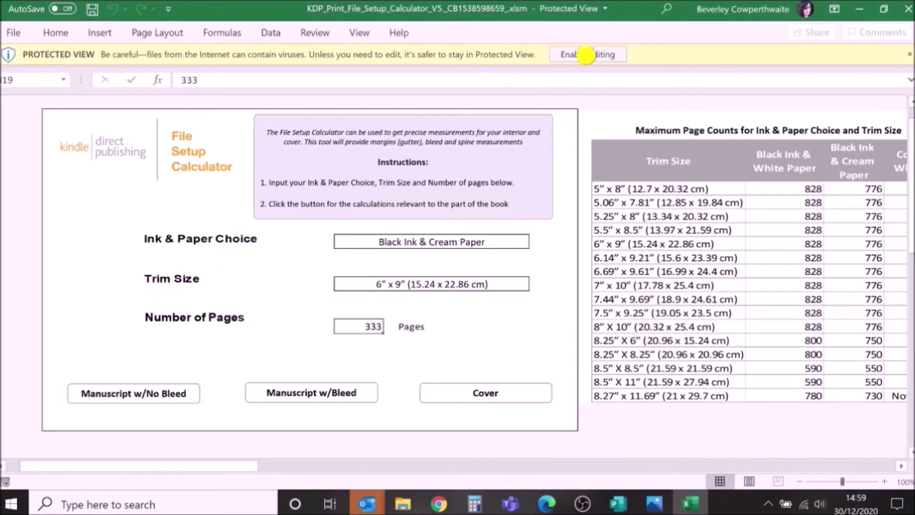
# - Enable the workbook's content, then choose Black Ink & Cream Paper, 5" x 8" trim and 151 pages
pyautogui.click(586, 55)
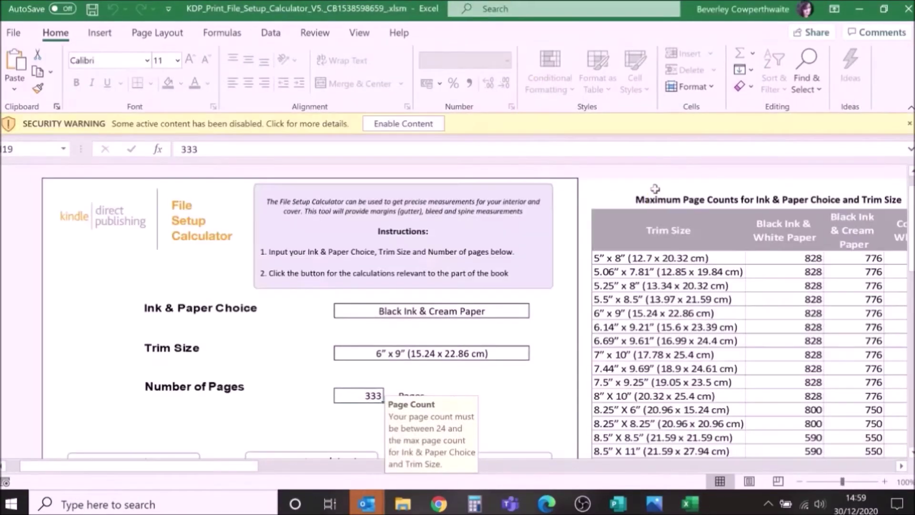
pyautogui.click(396, 132)
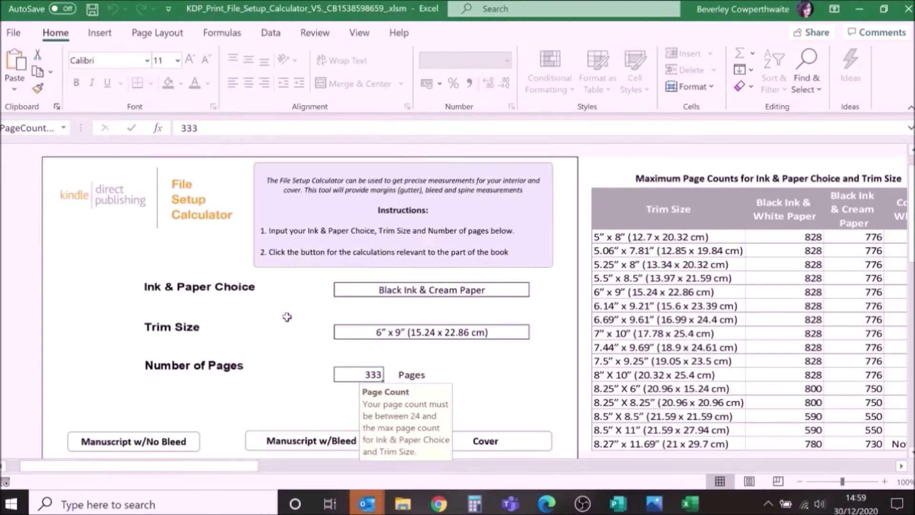
pyautogui.click(523, 289)
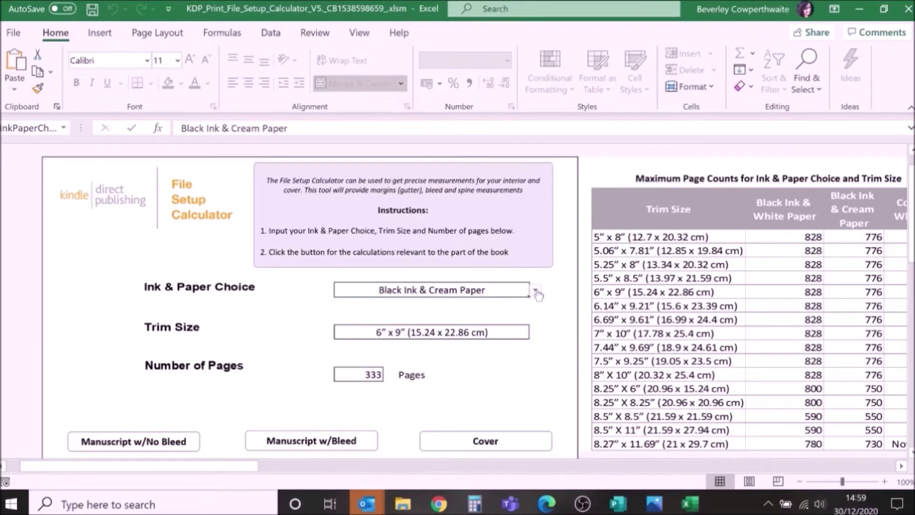
pyautogui.click(535, 289)
pyautogui.click(499, 304)
pyautogui.click(507, 333)
pyautogui.click(536, 332)
pyautogui.click(377, 344)
pyautogui.click(366, 374)
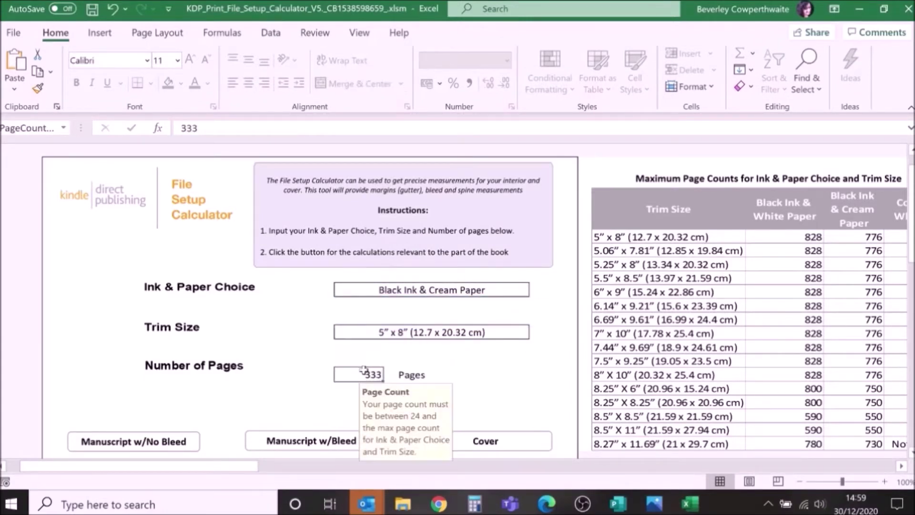
pyautogui.write('151')
pyautogui.press('Return')
pyautogui.scroll(-1, 504, 377)
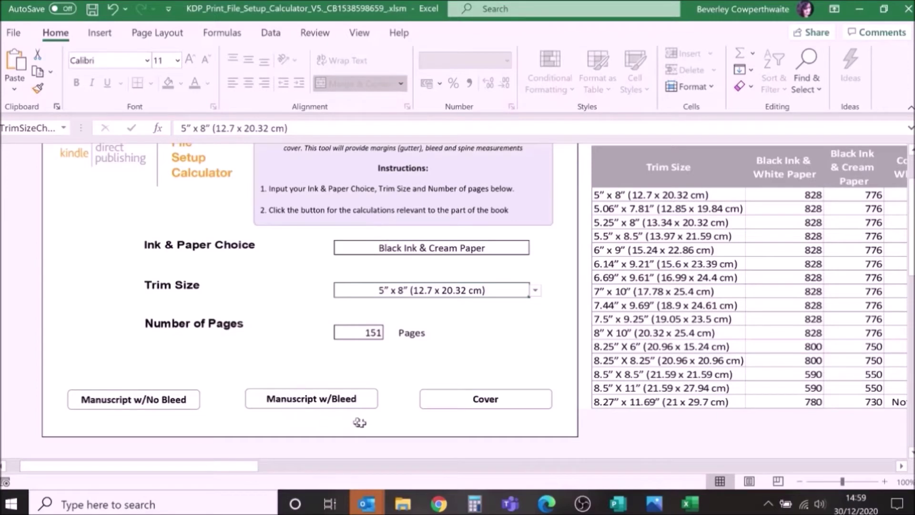
# - Open the Cover layout sheet and read the 0.3775" spine and 10.6275" x 8.25" cover size
pyautogui.click(490, 402)
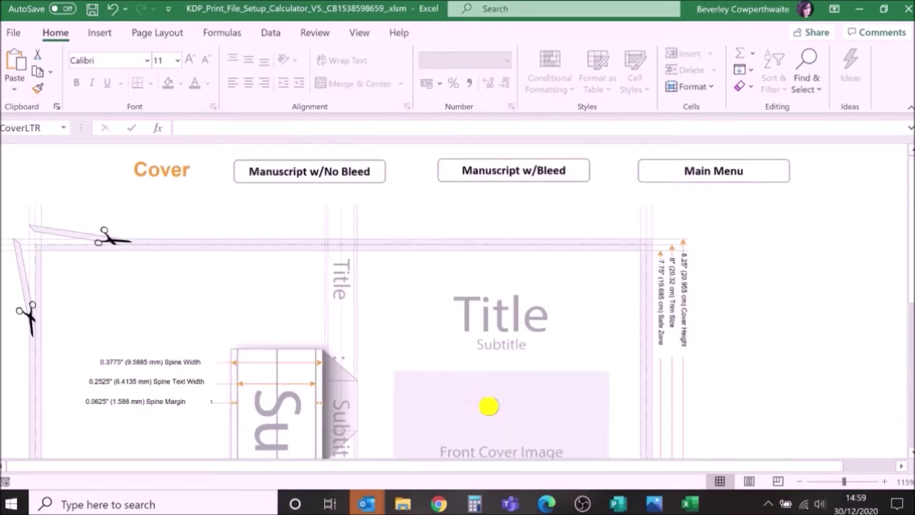
pyautogui.scroll(-5, 489, 406)
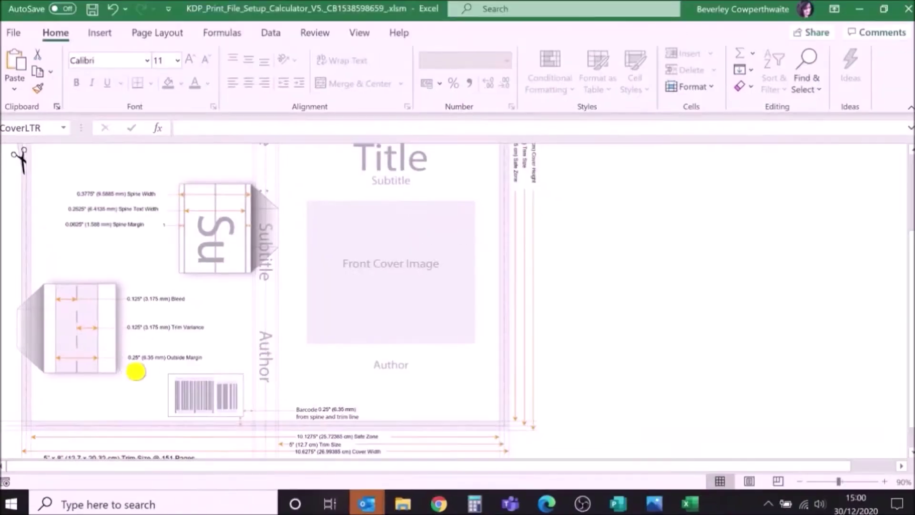
pyautogui.scroll(3, 562, 359)
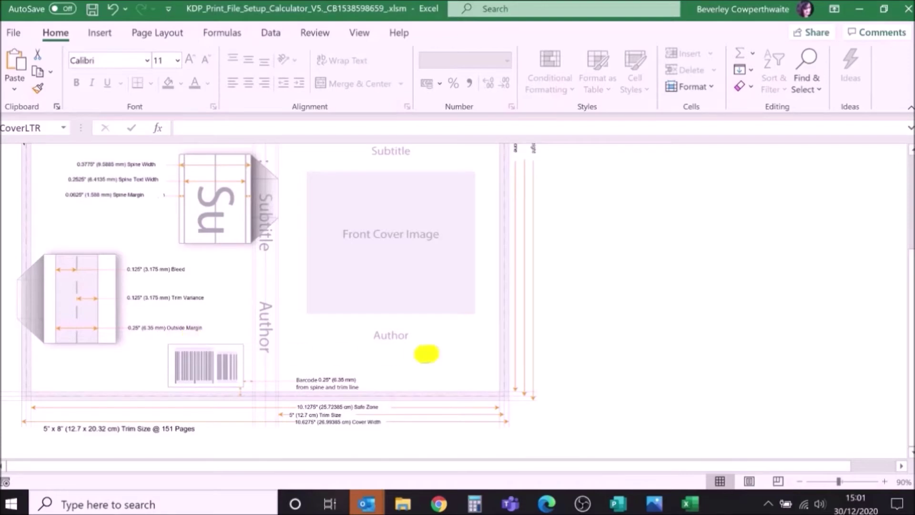
pyautogui.scroll(2, 607, 333)
pyautogui.scroll(1, 607, 334)
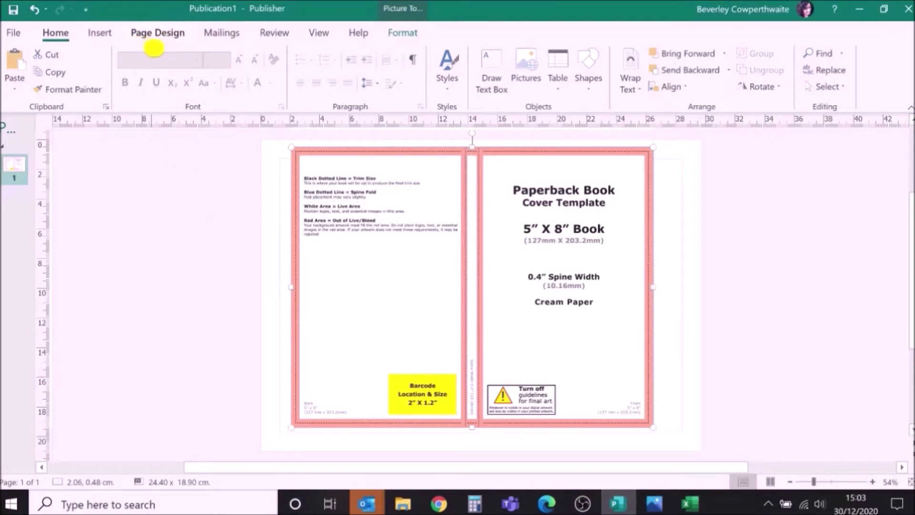
# - Check the 29.7 cm x 21 cm page size in Page Setup, then open the File backstage
pyautogui.click(151, 34)
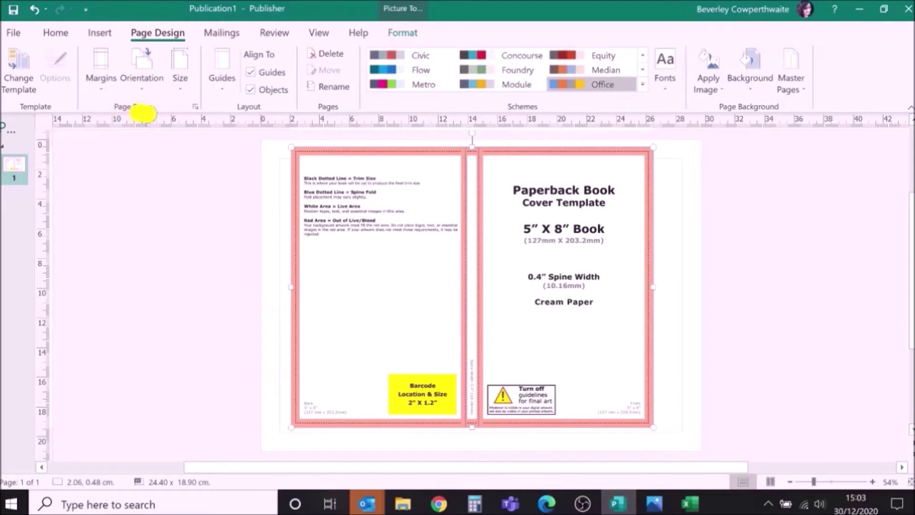
pyautogui.click(195, 107)
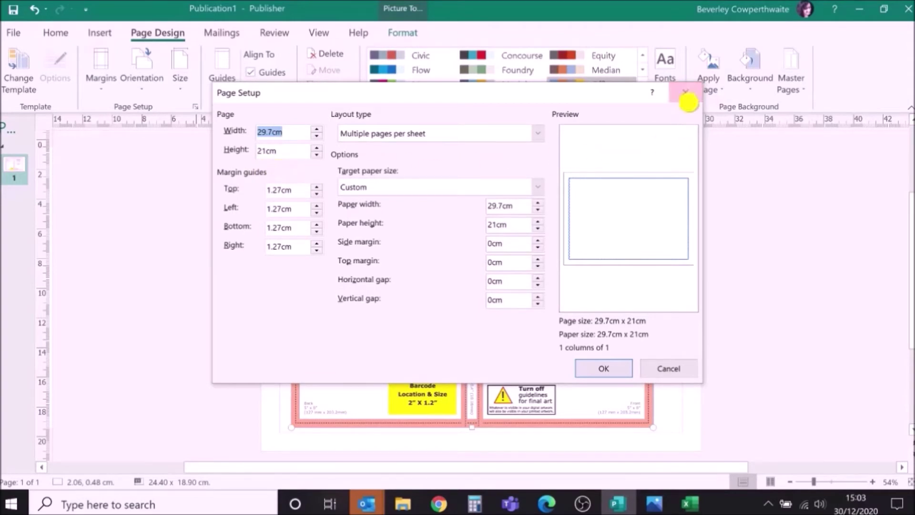
pyautogui.click(686, 93)
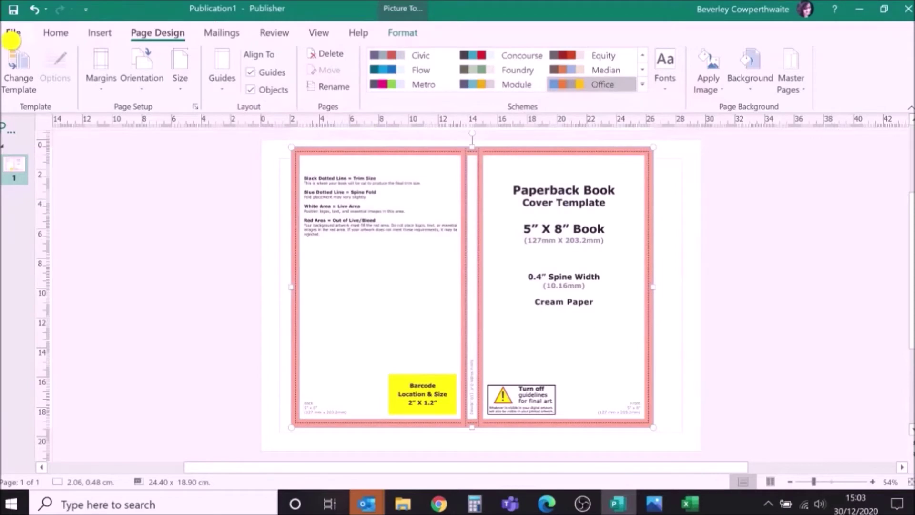
pyautogui.click(12, 38)
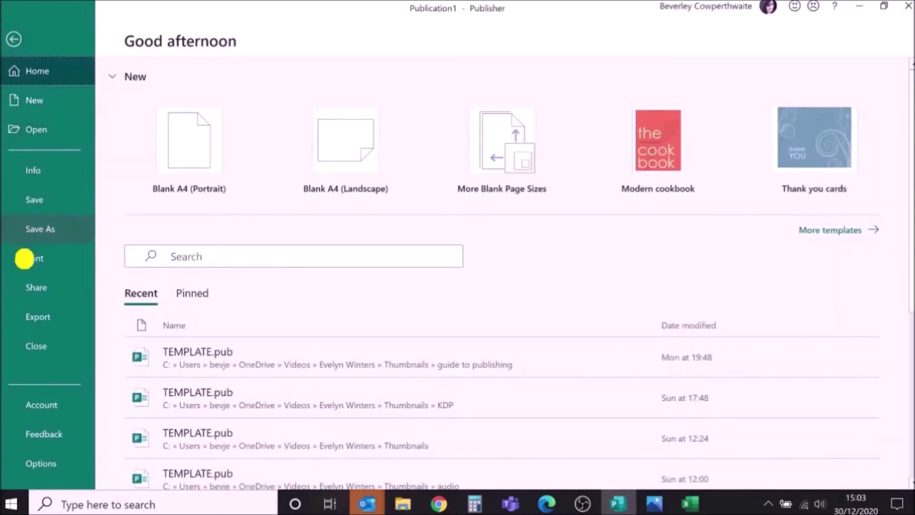
# - In Options > Advanced, set 'Show measurements in units of' to Inches and confirm
pyautogui.click(36, 470)
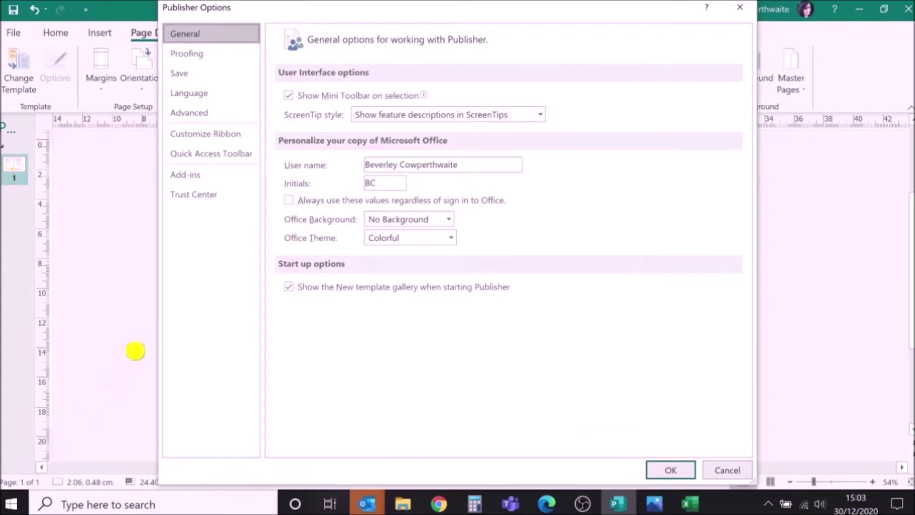
pyautogui.click(205, 114)
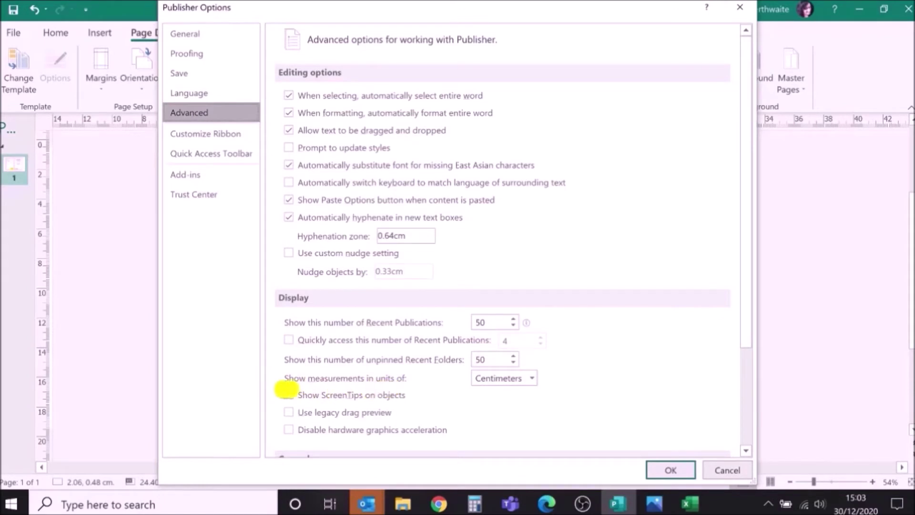
pyautogui.click(532, 378)
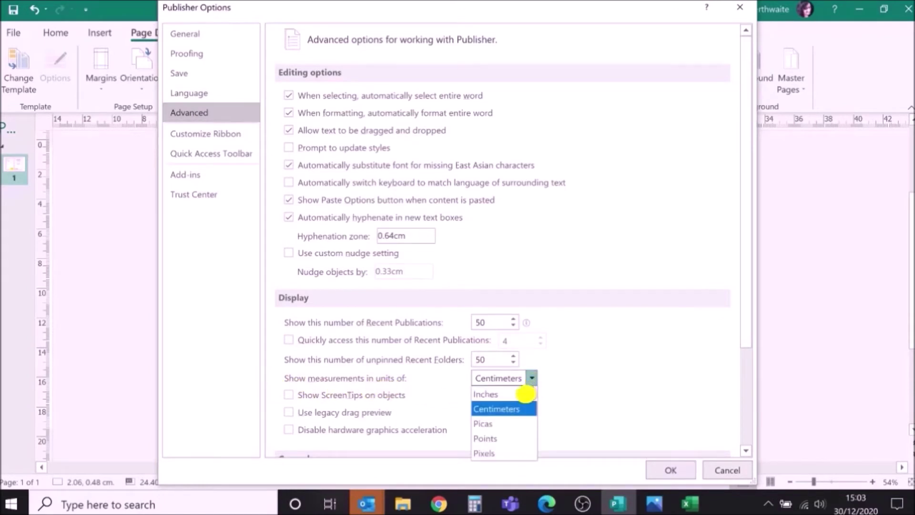
pyautogui.click(520, 393)
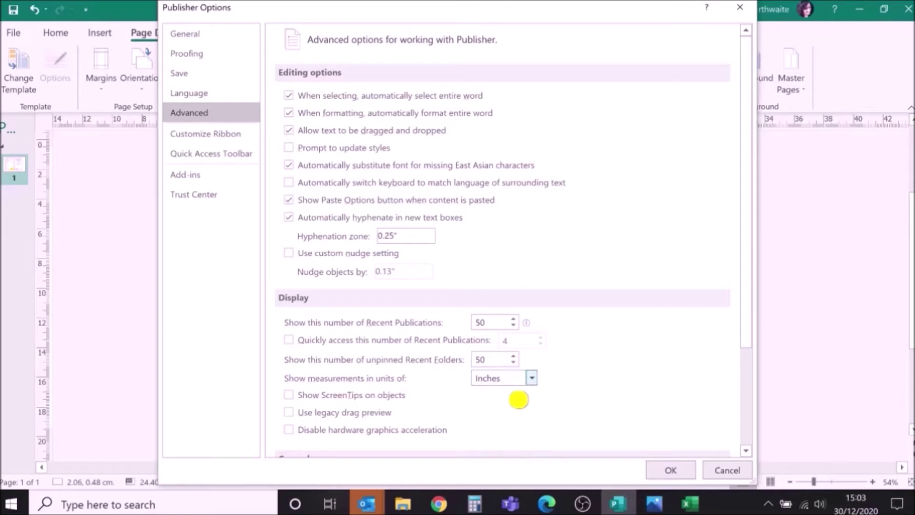
pyautogui.click(676, 470)
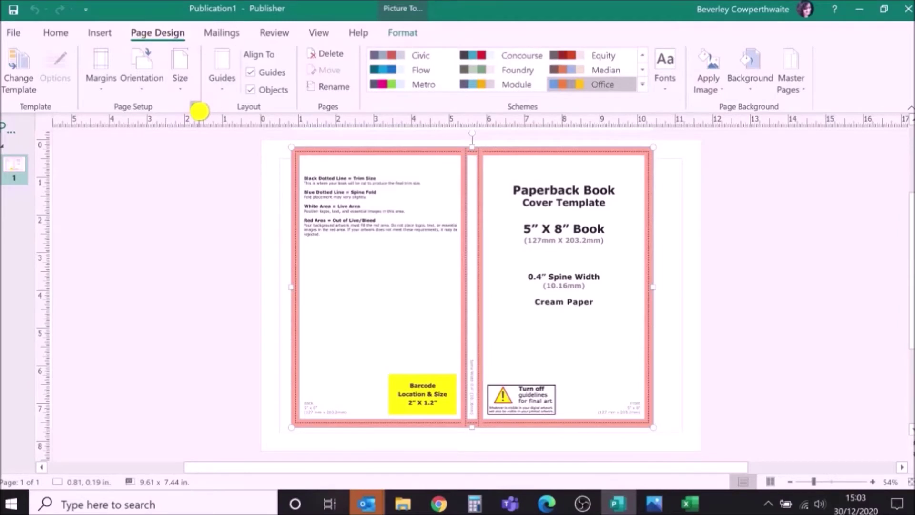
# - Resize the page to 10.62" by 8.25", then stretch the cover template picture over it
pyautogui.click(199, 109)
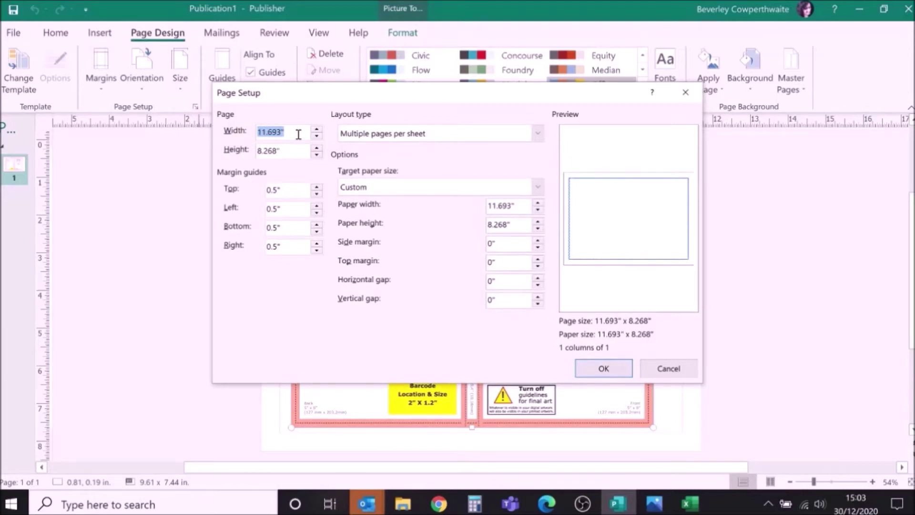
pyautogui.write('10.62')
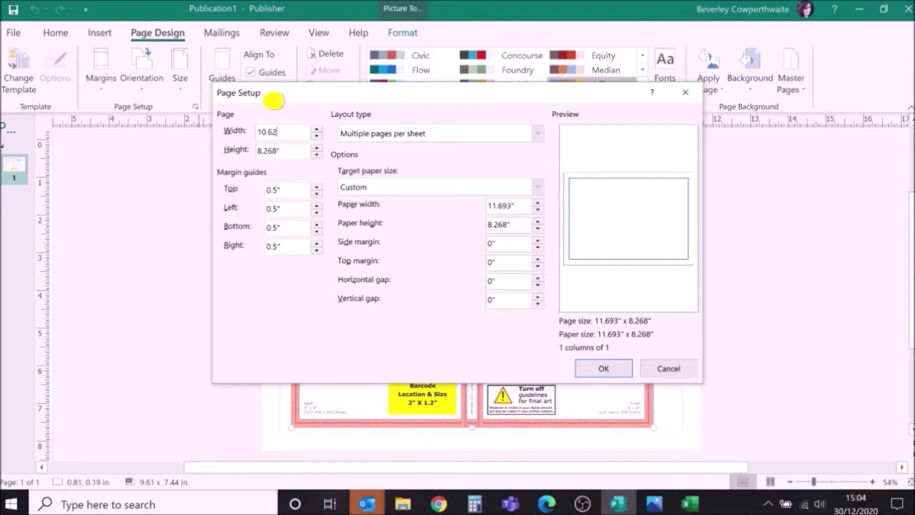
pyautogui.press('Tab')
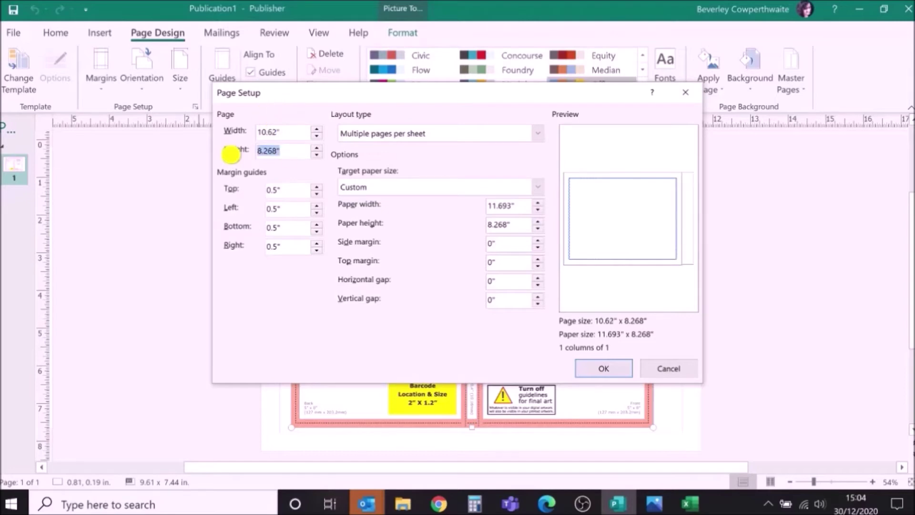
pyautogui.write('8')
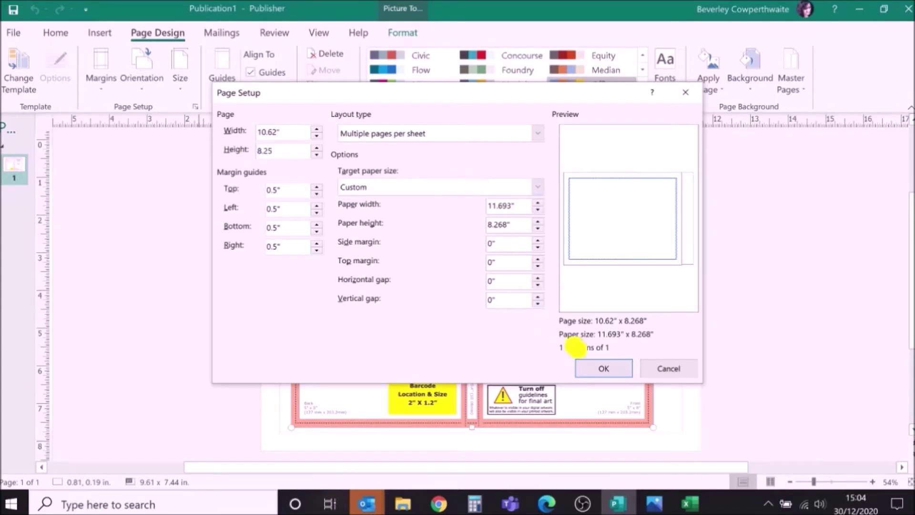
pyautogui.click(605, 368)
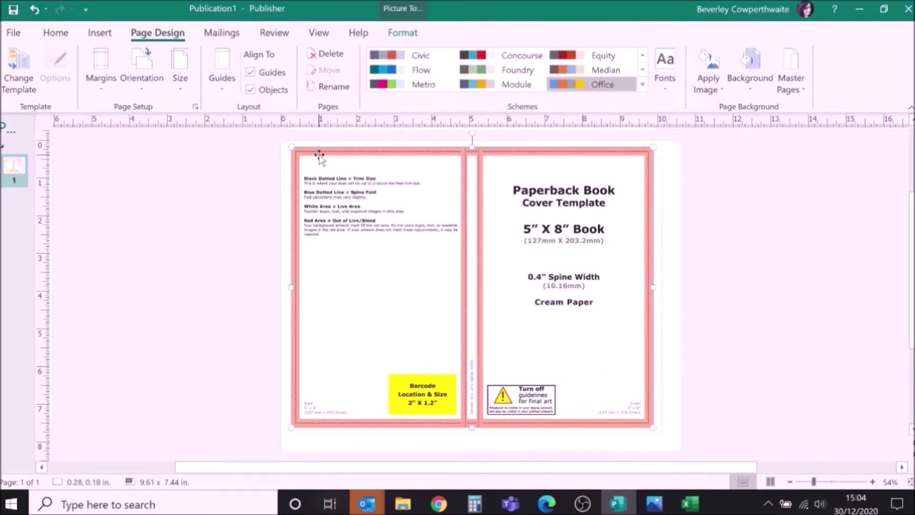
pyautogui.moveTo(316, 154); pyautogui.dragTo(307, 146)
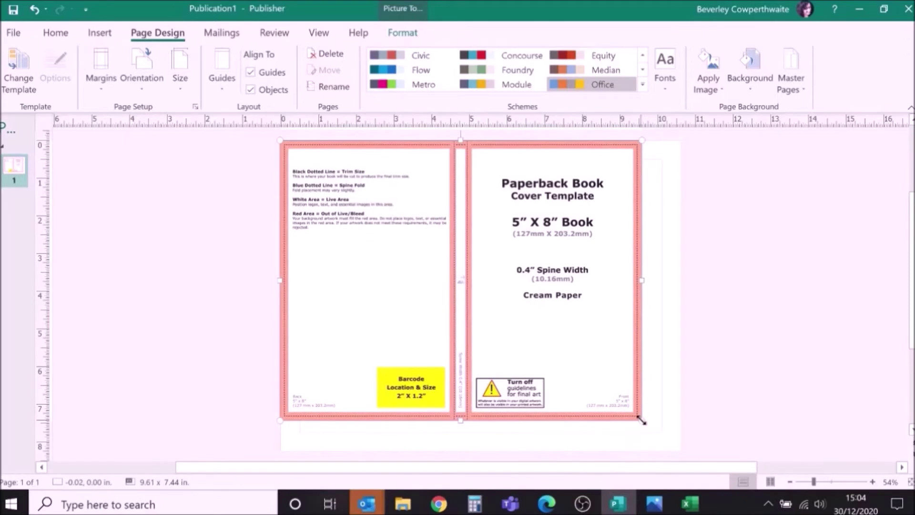
pyautogui.moveTo(653, 427); pyautogui.dragTo(682, 450)
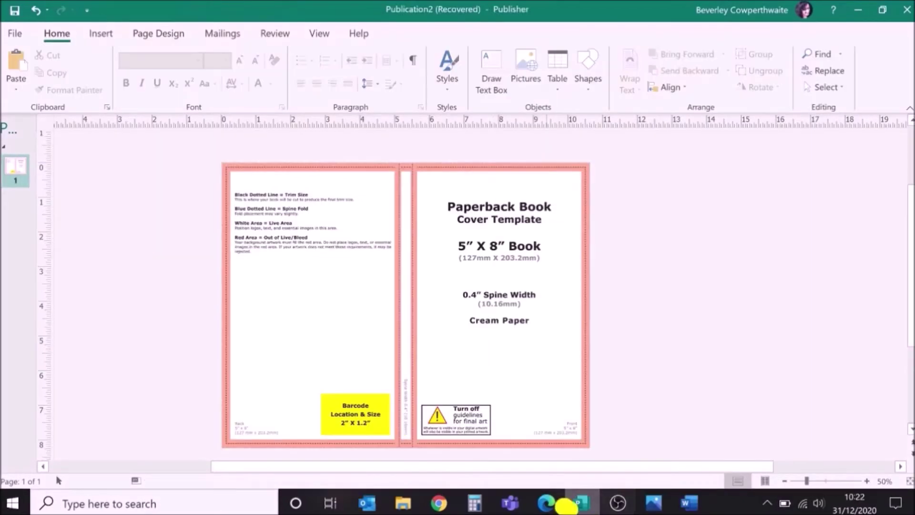
# - Insert the red title art, kids illustration, written-by and logo pictures from the Covers folder
pyautogui.click(98, 34)
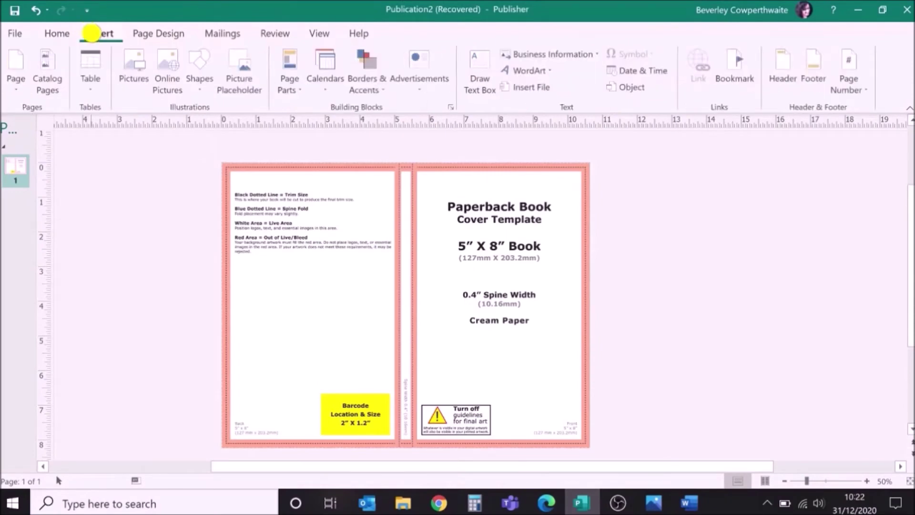
pyautogui.click(133, 69)
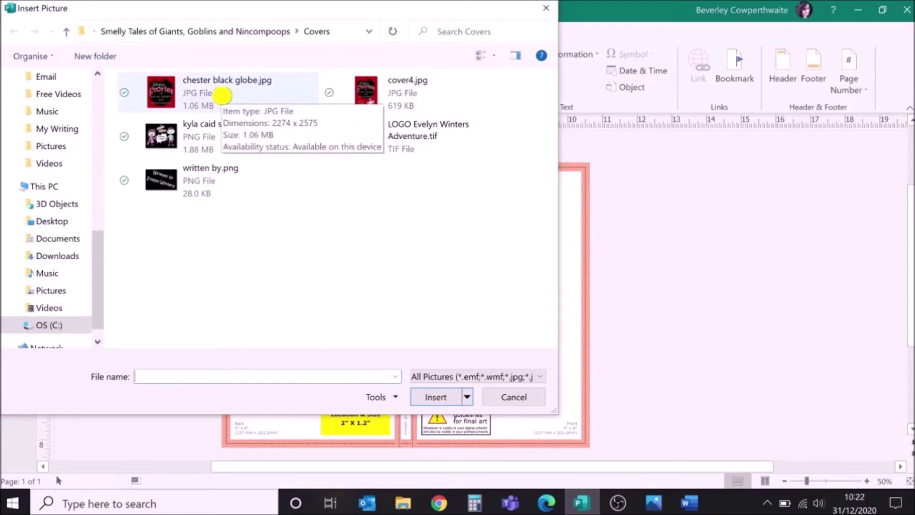
pyautogui.click(222, 95)
pyautogui.keyDown('ctrl'); pyautogui.click(234, 142); pyautogui.keyUp('ctrl')
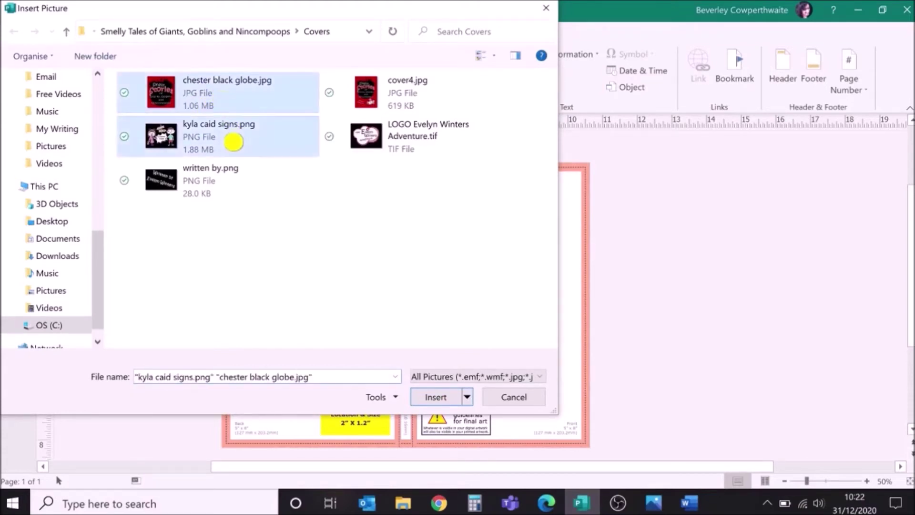
pyautogui.keyDown('ctrl'); pyautogui.click(238, 180); pyautogui.keyUp('ctrl')
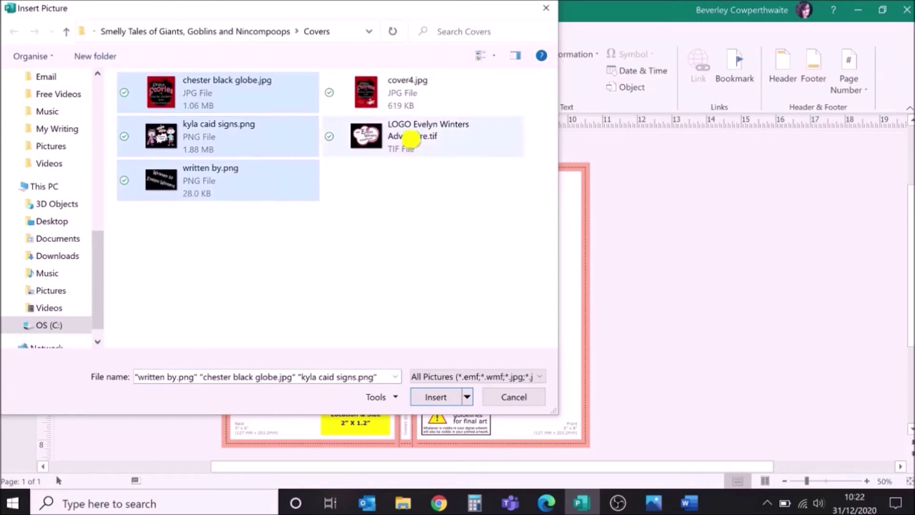
pyautogui.keyDown('ctrl'); pyautogui.click(411, 139); pyautogui.keyUp('ctrl')
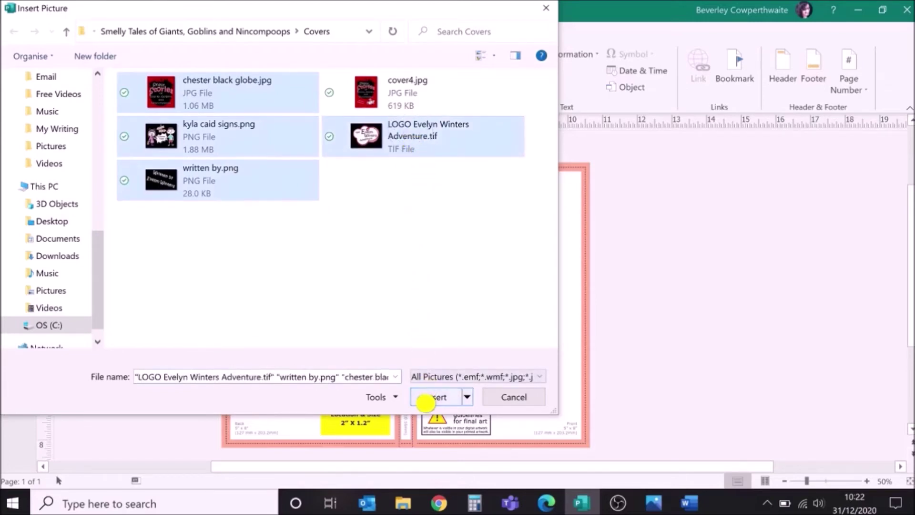
pyautogui.click(425, 402)
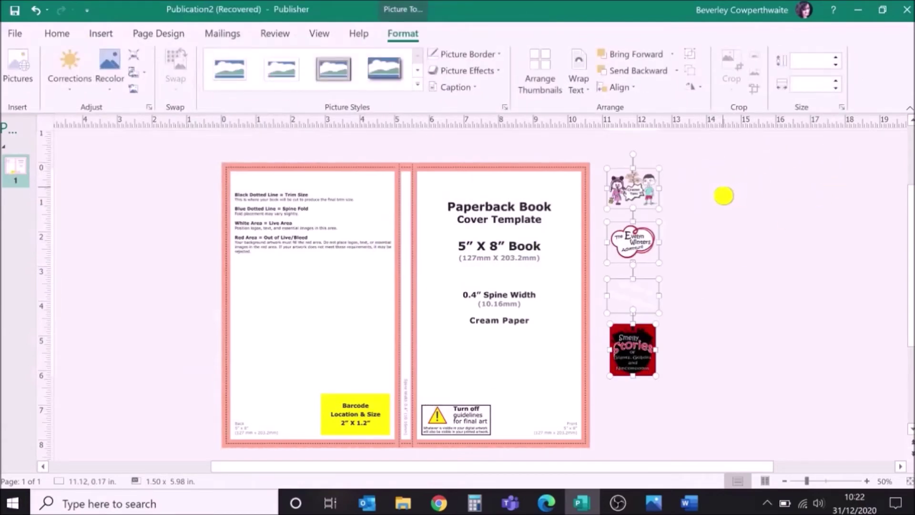
pyautogui.click(723, 195)
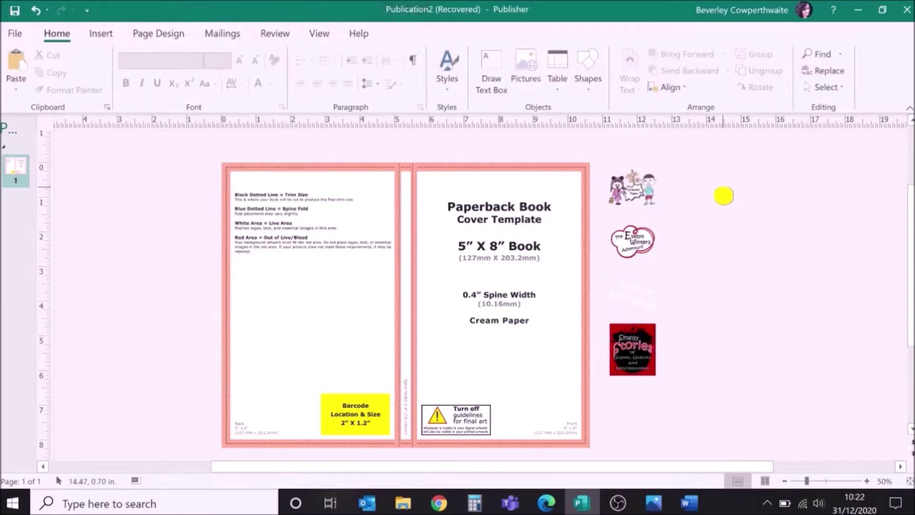
# - Drag the red title art and kids illustration onto the front cover, enlarging the illustration
pyautogui.moveTo(639, 347); pyautogui.dragTo(574, 357)
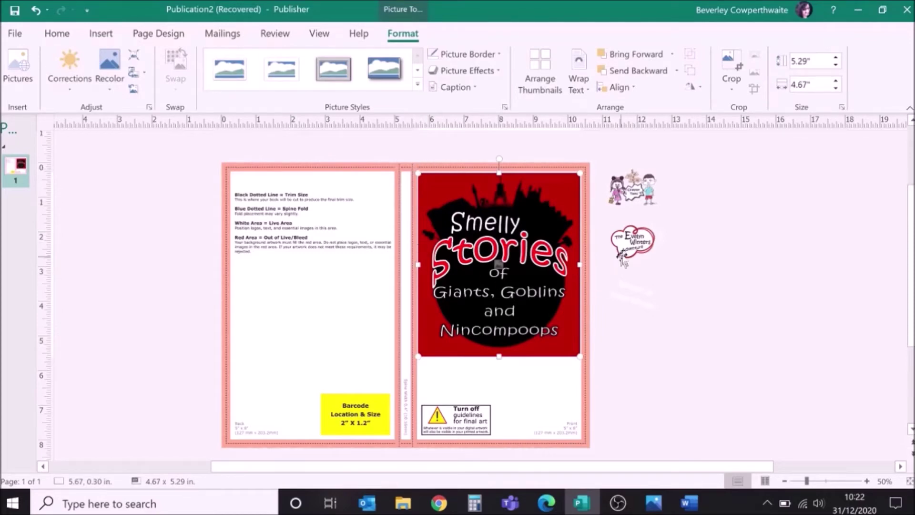
pyautogui.moveTo(634, 191); pyautogui.dragTo(546, 398)
pyautogui.moveTo(495, 367)
pyautogui.mouseDown()
pyautogui.moveTo(490, 374)
pyautogui.moveTo(494, 358)
pyautogui.mouseUp()
# - Move the empty picture placeholder onto the front cover's lower left
pyautogui.click(638, 296)
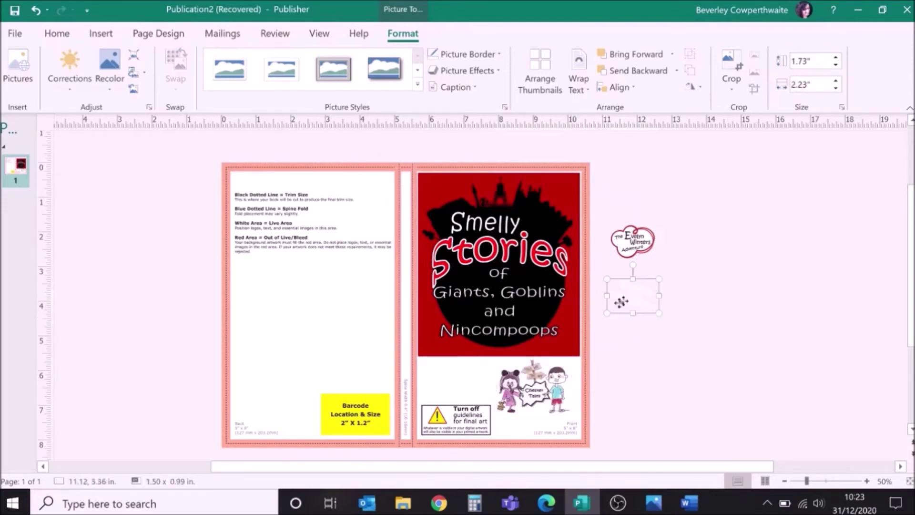
pyautogui.moveTo(459, 379); pyautogui.dragTo(457, 380)
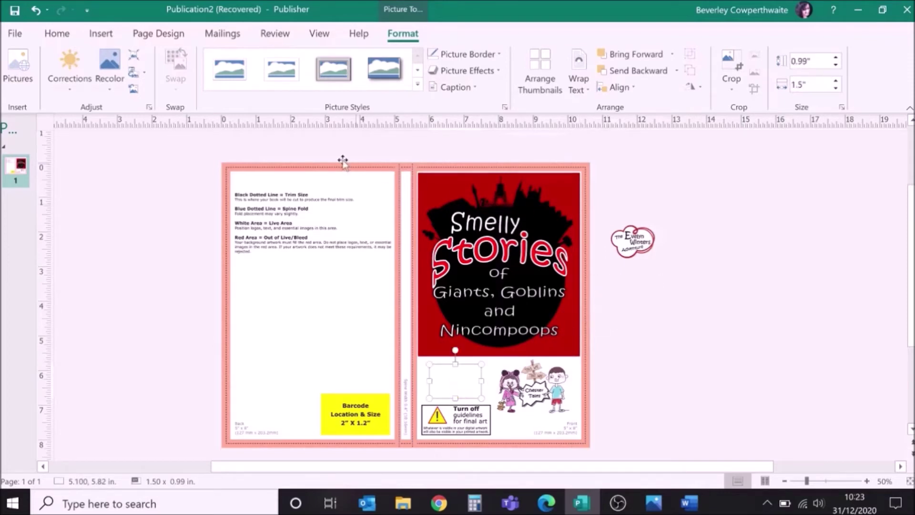
pyautogui.click(175, 154)
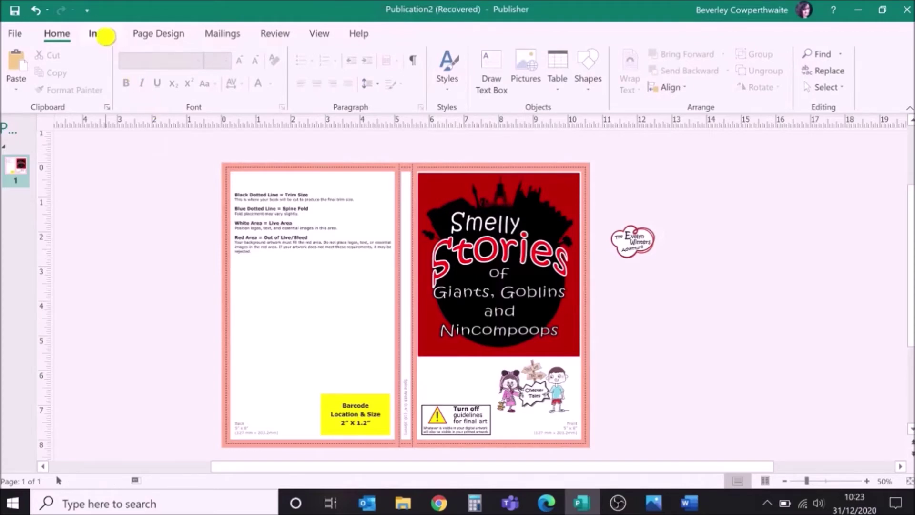
pyautogui.click(101, 35)
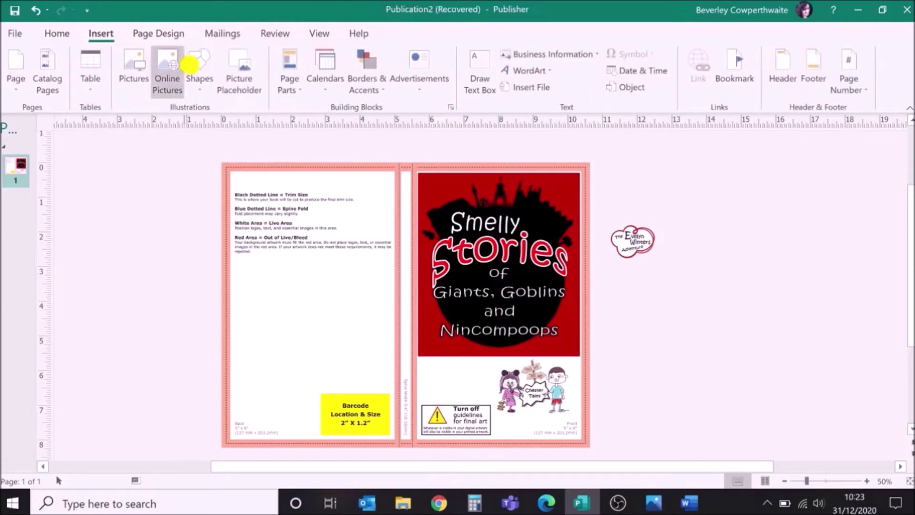
# - Draw a rectangle covering the whole cover spread, with no outline, behind the artwork
pyautogui.click(204, 77)
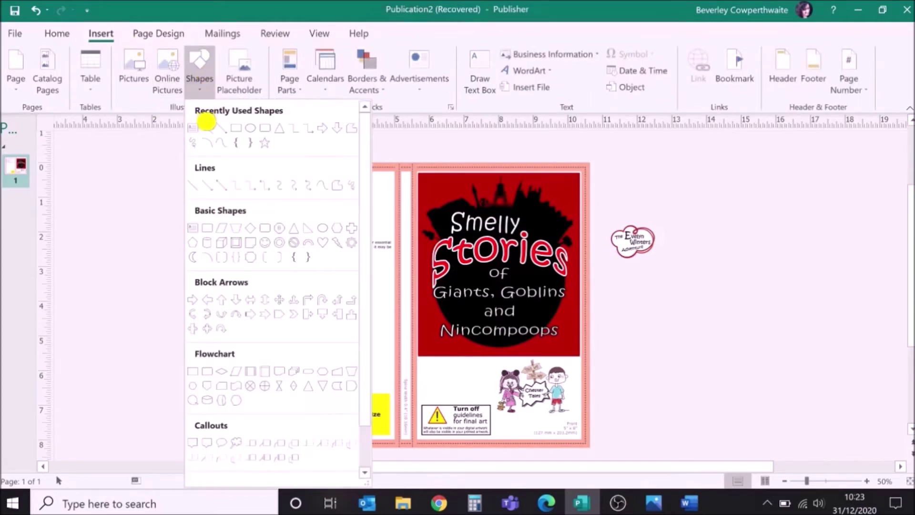
pyautogui.click(236, 131)
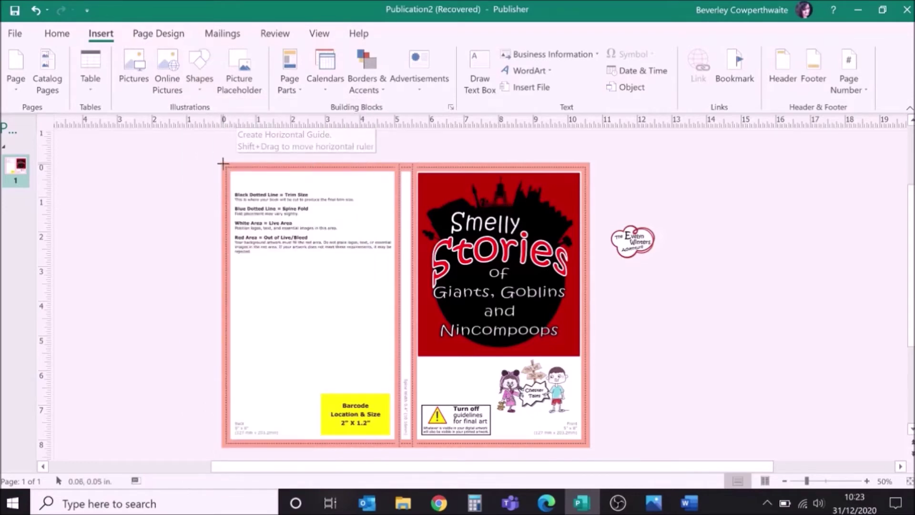
pyautogui.moveTo(227, 163)
pyautogui.mouseDown()
pyautogui.moveTo(396, 324)
pyautogui.moveTo(515, 410)
pyautogui.moveTo(590, 438)
pyautogui.moveTo(590, 449)
pyautogui.mouseUp()
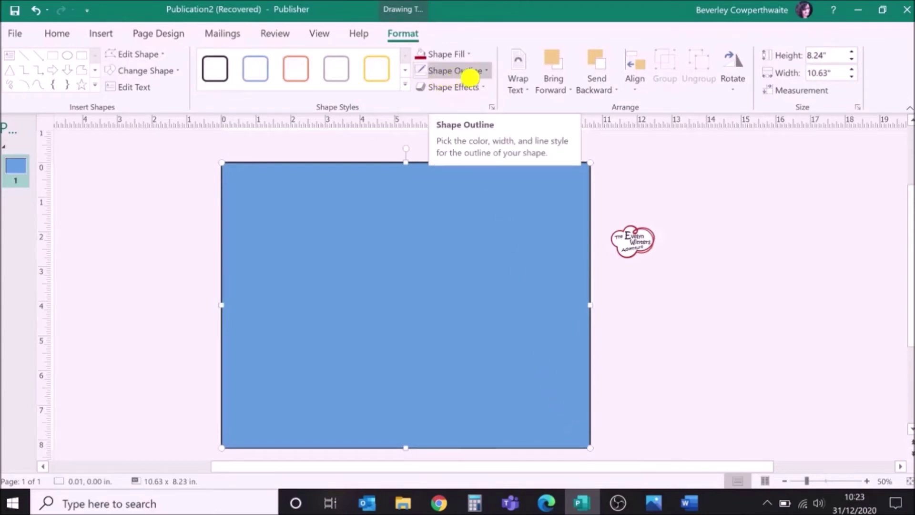
pyautogui.click(471, 74)
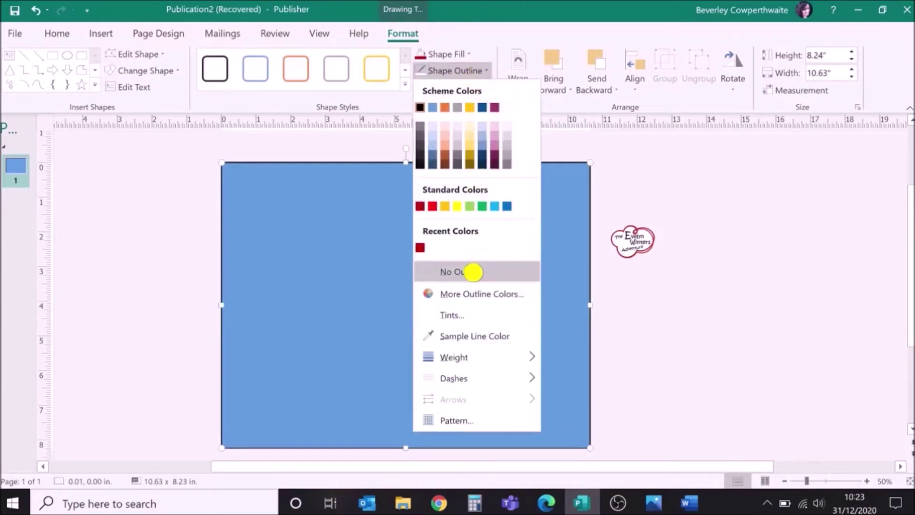
pyautogui.click(473, 273)
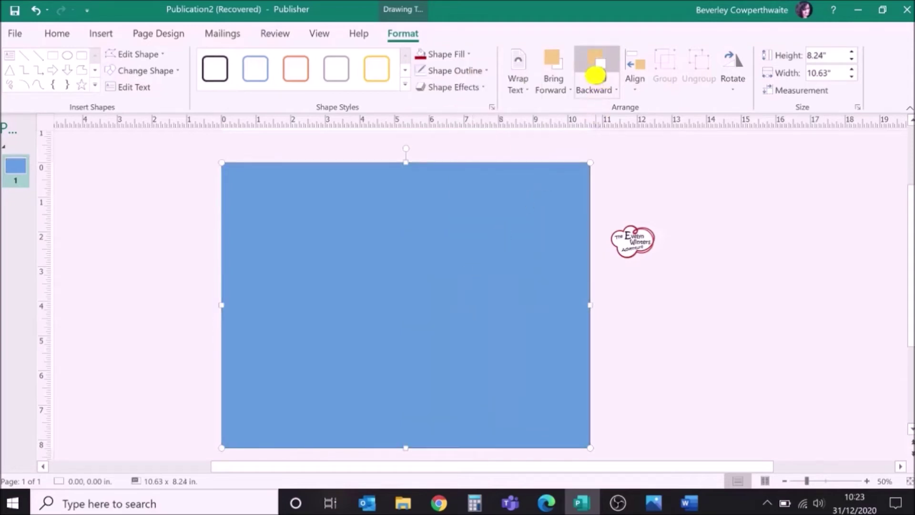
pyautogui.click(599, 58)
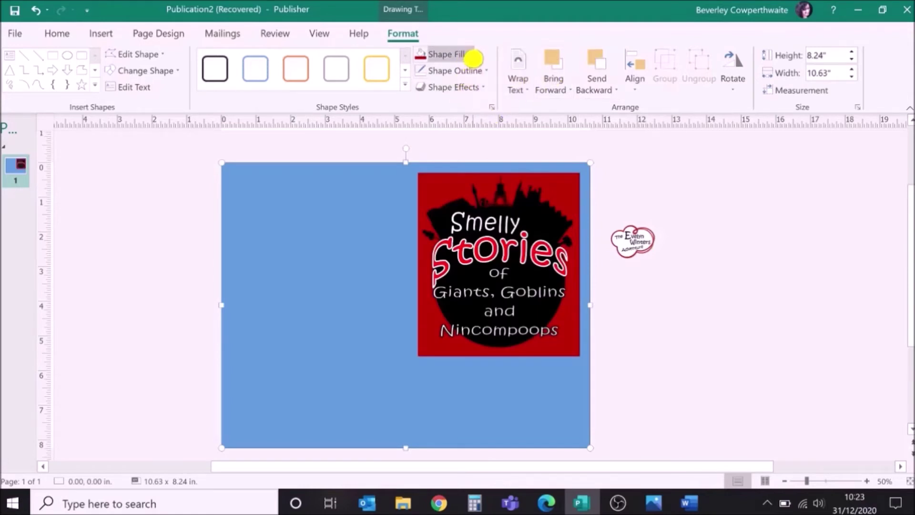
# - Fill the rectangle with the title art's sampled red and send it behind the cover template
pyautogui.click(469, 56)
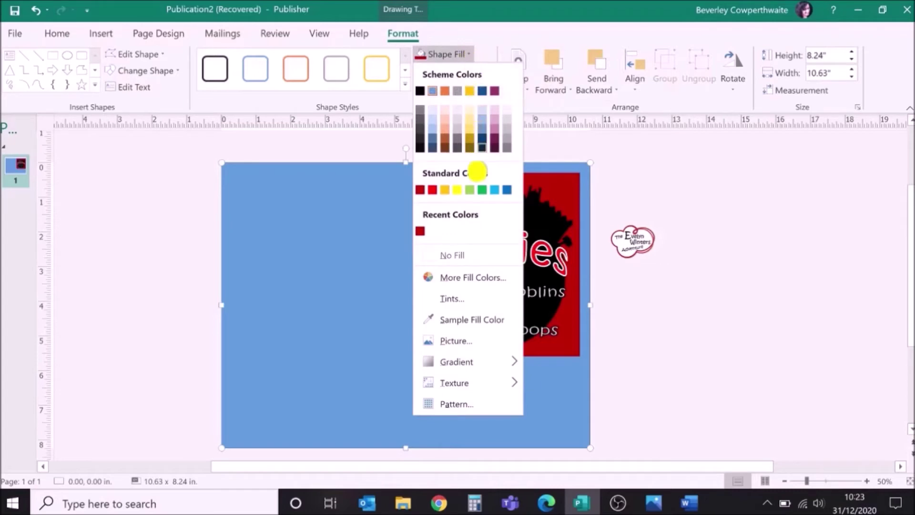
pyautogui.click(470, 319)
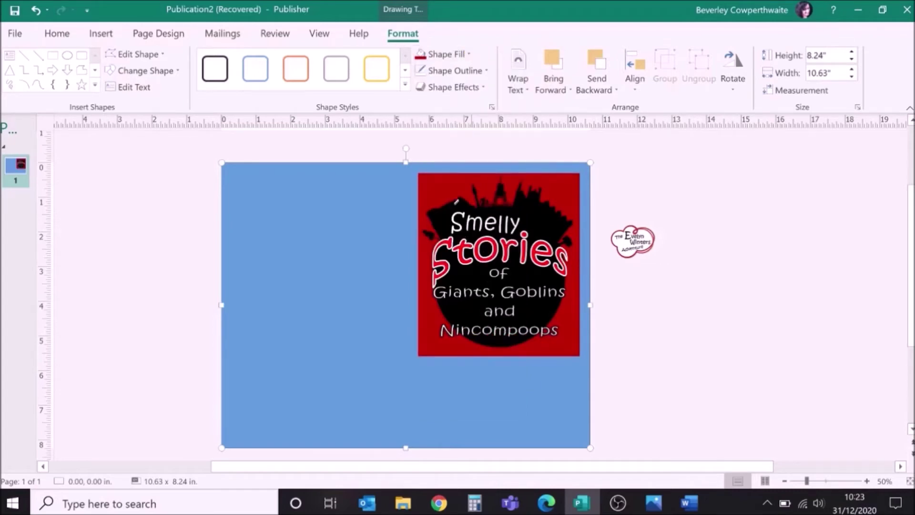
pyautogui.click(442, 186)
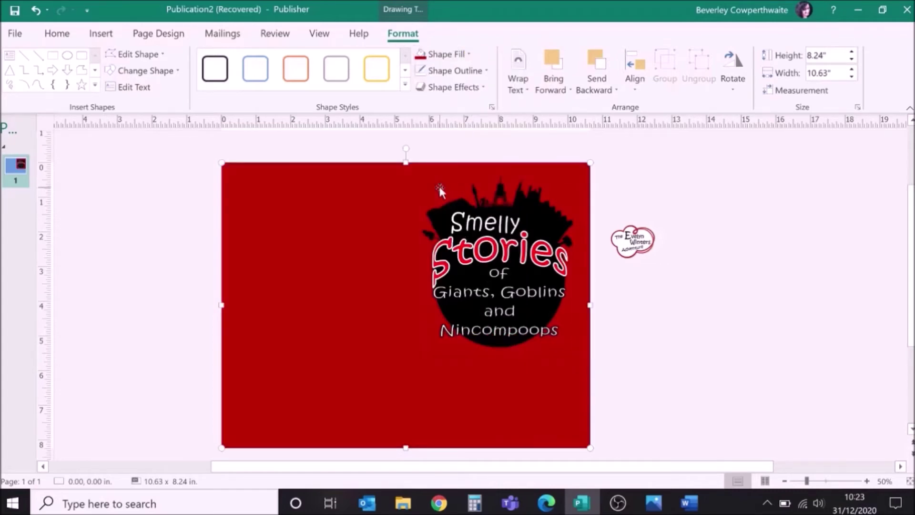
pyautogui.click(592, 65)
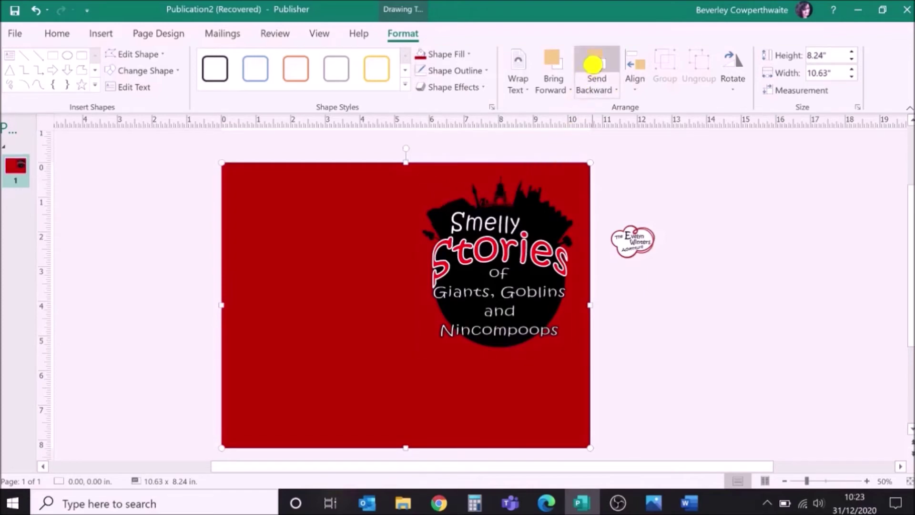
pyautogui.click(593, 65)
pyautogui.click(593, 64)
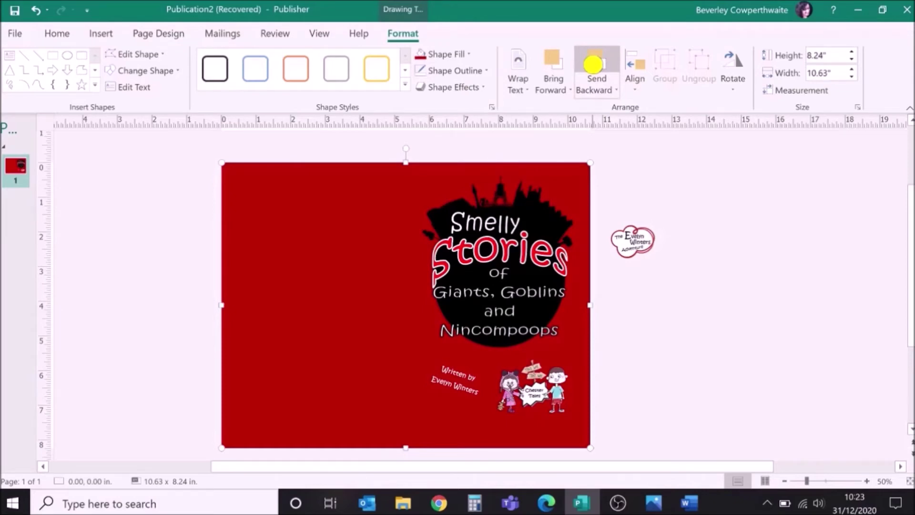
pyautogui.click(593, 64)
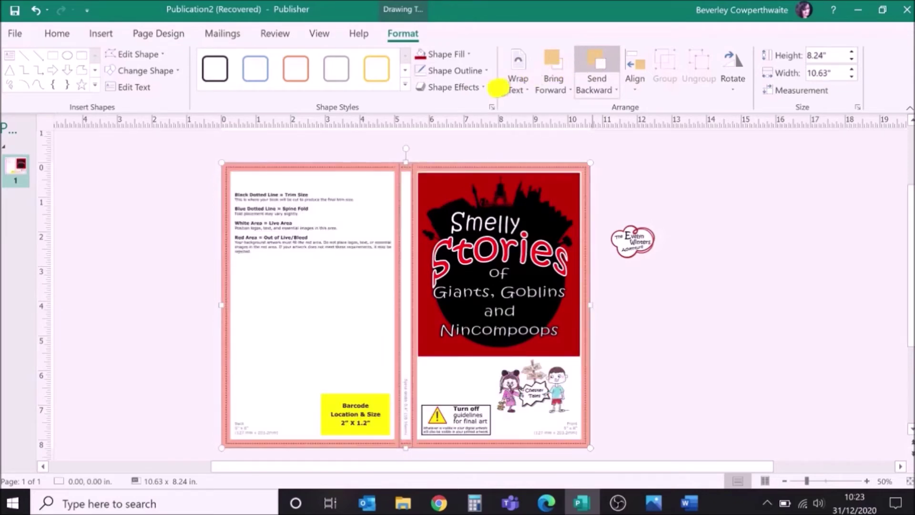
pyautogui.click(104, 38)
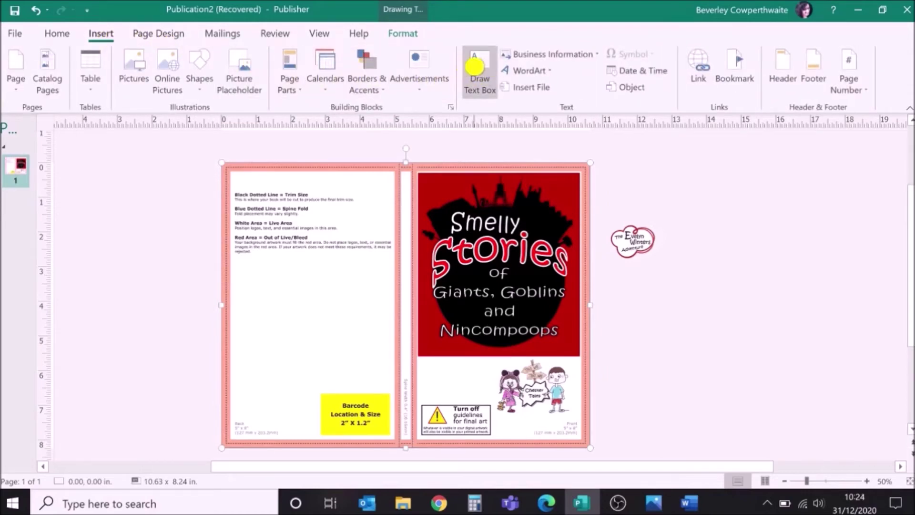
# - Draw a text box on the back cover and copy the blurb text from the Word document
pyautogui.click(474, 67)
pyautogui.moveTo(237, 180); pyautogui.dragTo(391, 348)
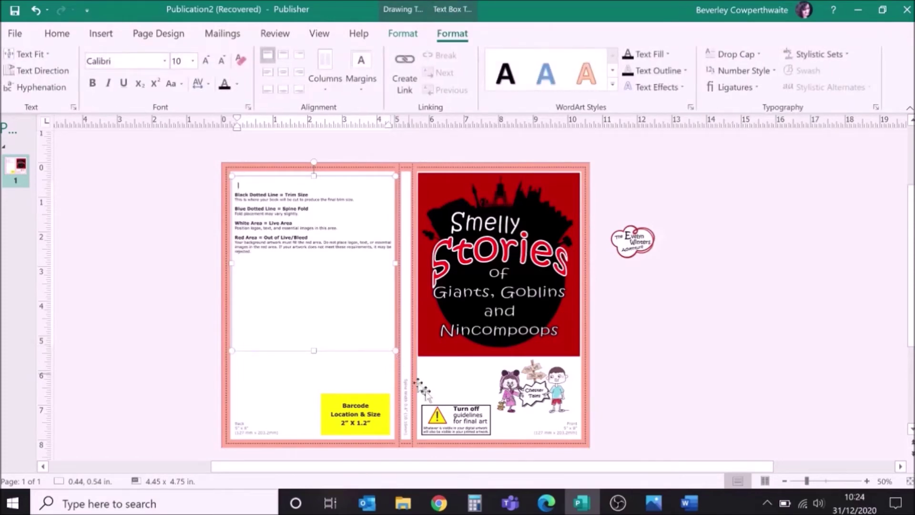
pyautogui.click(688, 504)
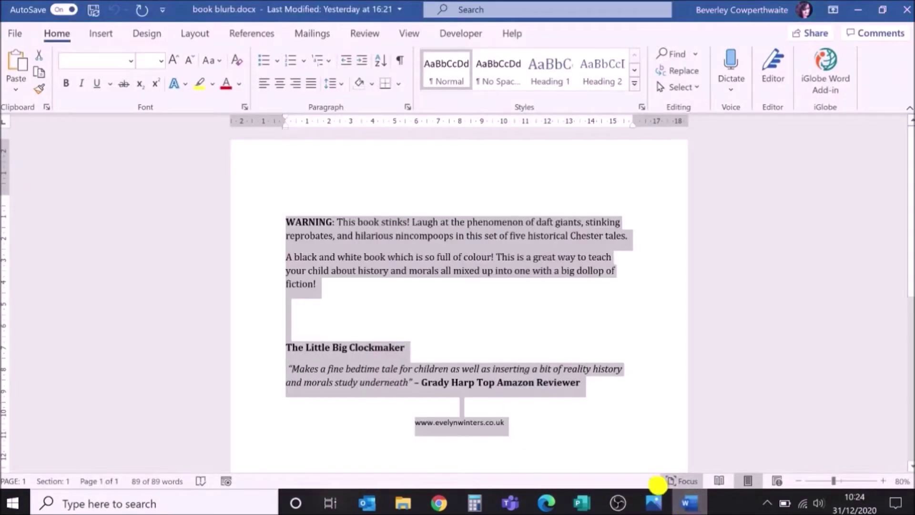
pyautogui.rightClick(356, 241)
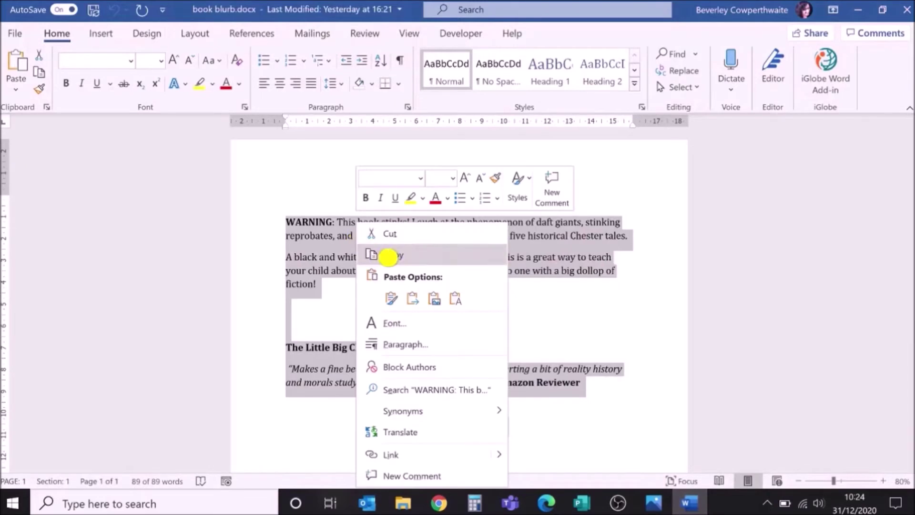
pyautogui.click(389, 254)
pyautogui.click(584, 504)
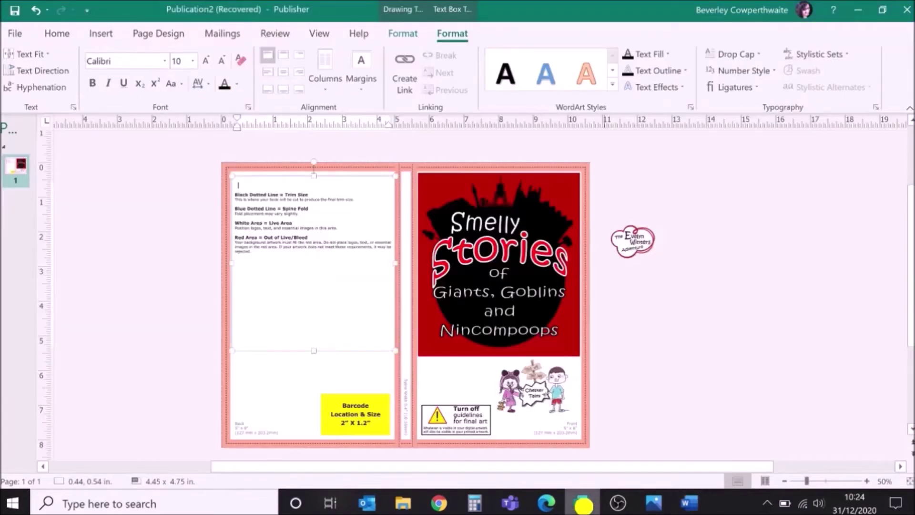
# - Paste the blurb into the back-cover text box and send the template picture behind the red background
pyautogui.hotkey('ctrl', 'v')
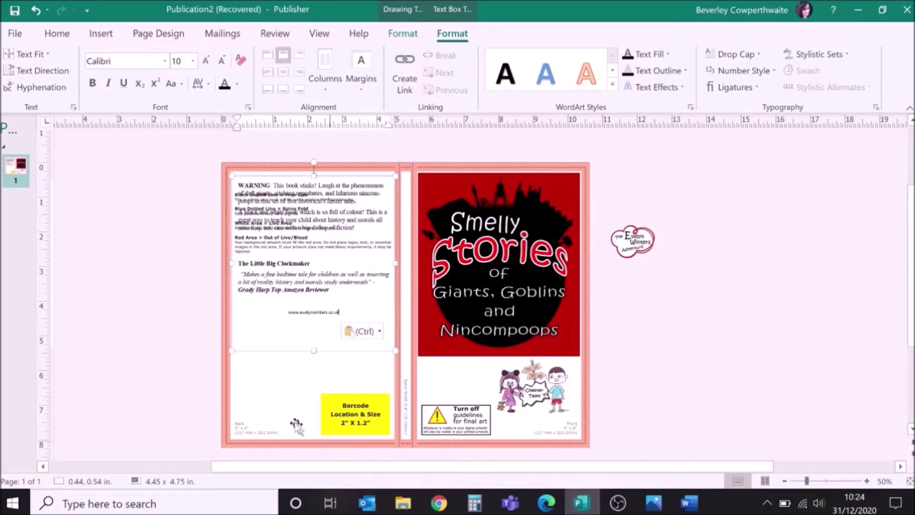
pyautogui.click(266, 399)
pyautogui.click(267, 399)
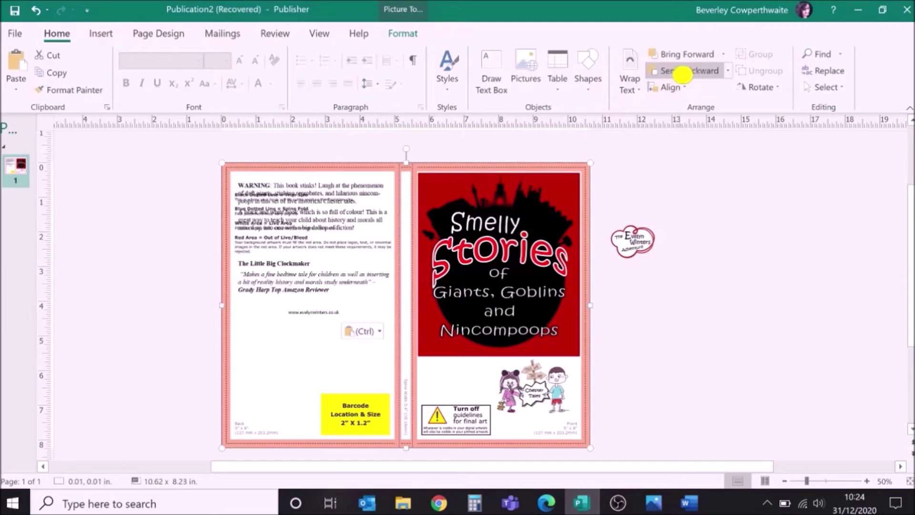
pyautogui.click(694, 74)
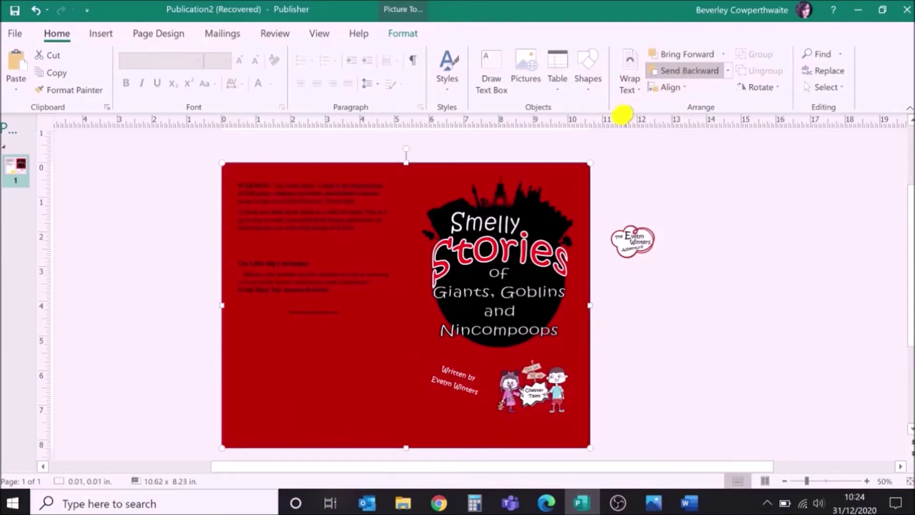
# - Change all the blurb text to white and increase its font size
pyautogui.click(351, 307)
pyautogui.moveTo(341, 316)
pyautogui.mouseDown()
pyautogui.moveTo(285, 250)
pyautogui.moveTo(248, 173)
pyautogui.mouseUp()
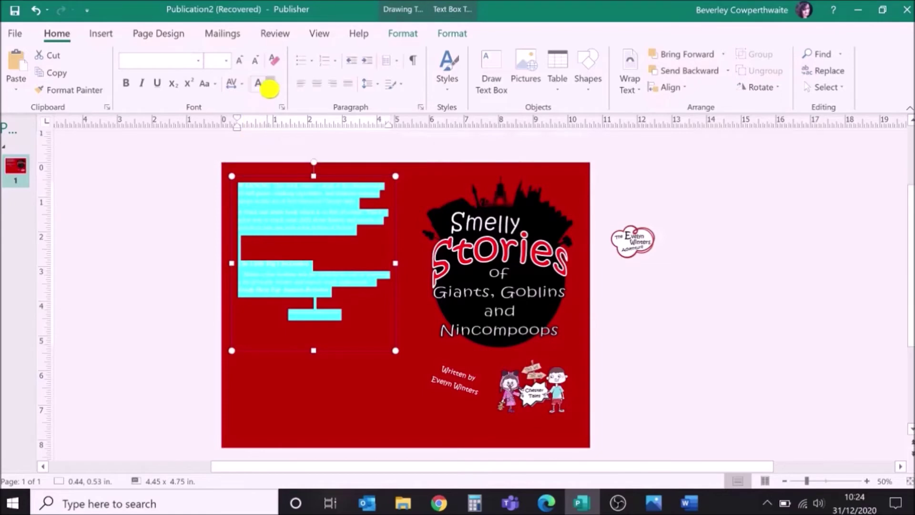
pyautogui.click(268, 86)
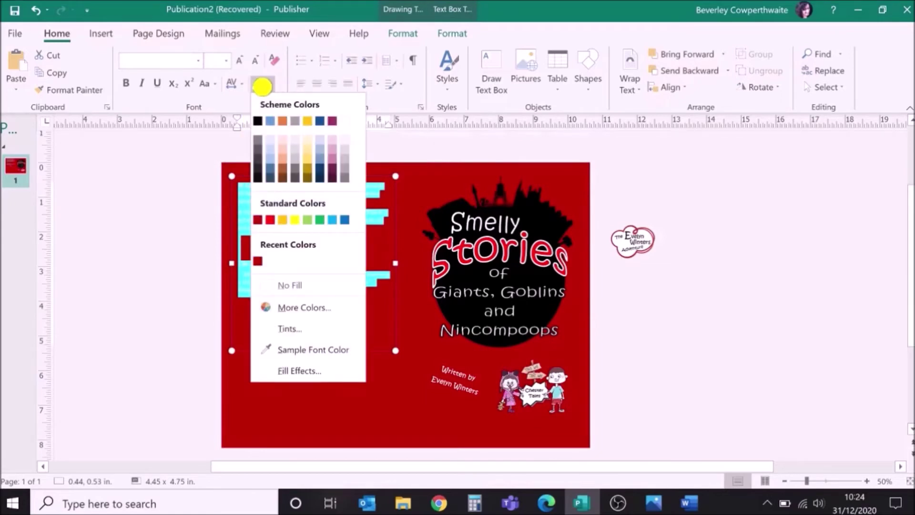
pyautogui.click(262, 86)
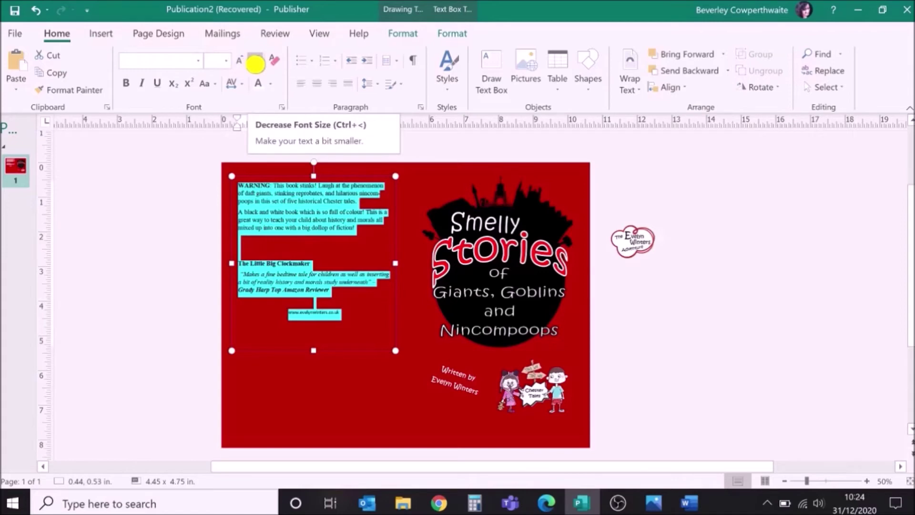
pyautogui.click(241, 64)
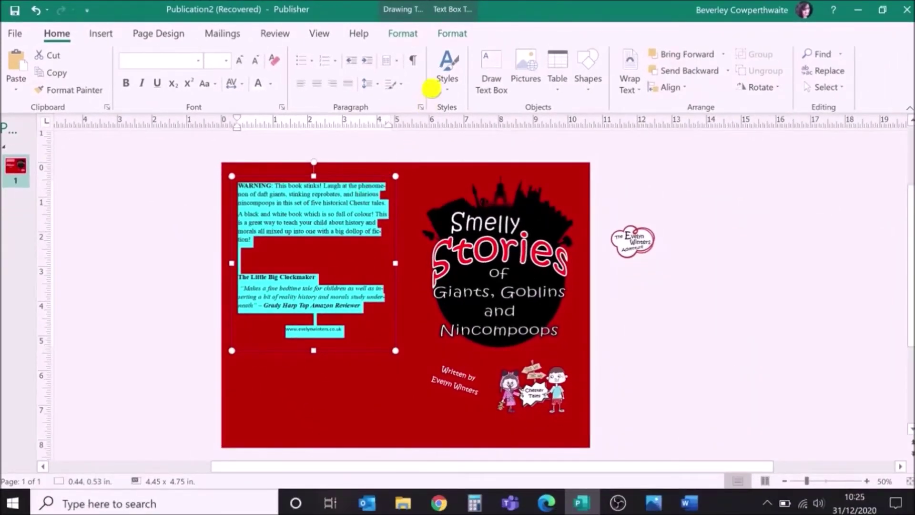
# - Uncheck 'Automatically hyphenate this story' in the Hyphenation settings for the back-cover blurb
pyautogui.click(450, 37)
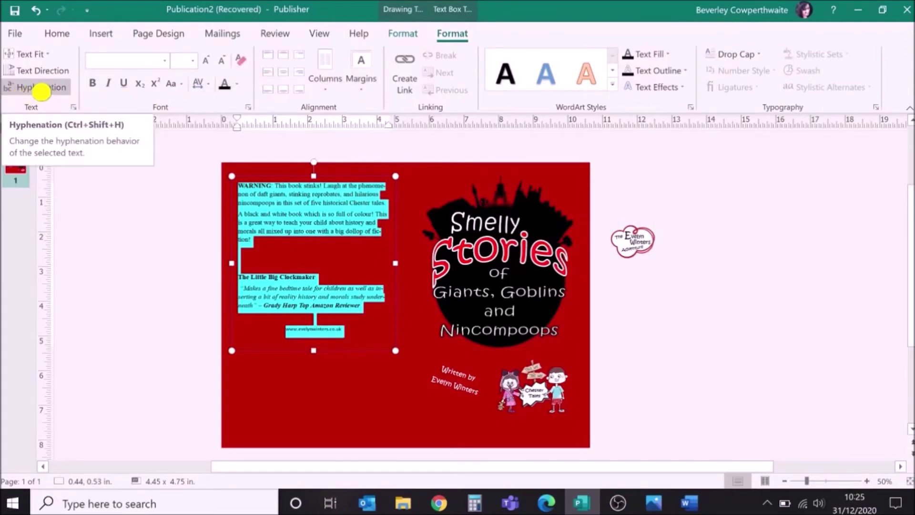
pyautogui.click(41, 92)
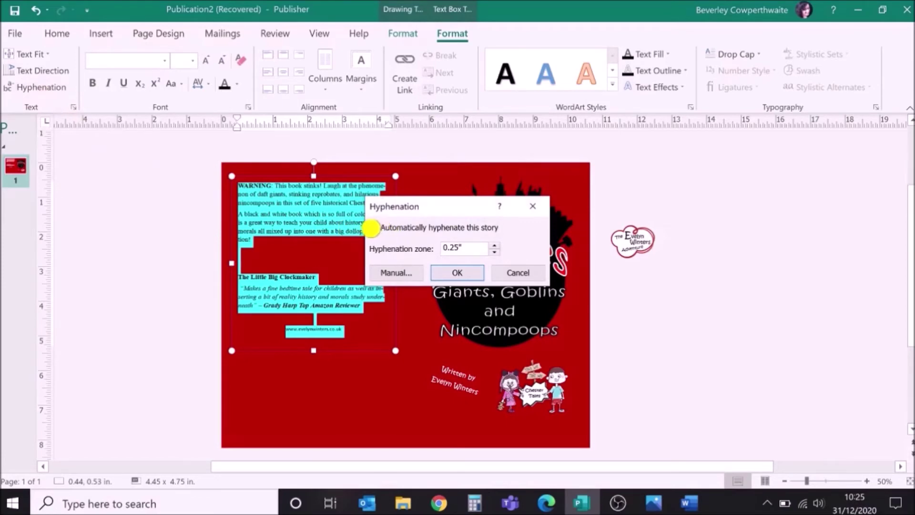
pyautogui.click(376, 228)
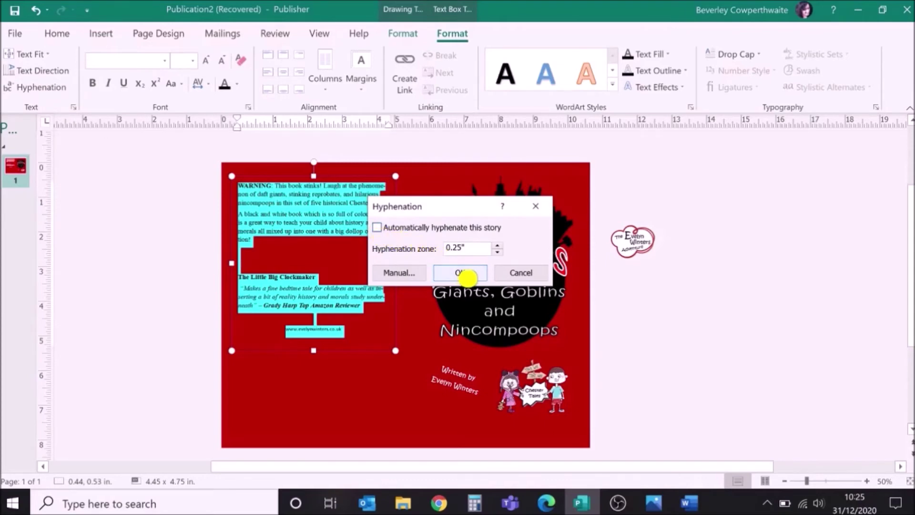
pyautogui.click(466, 277)
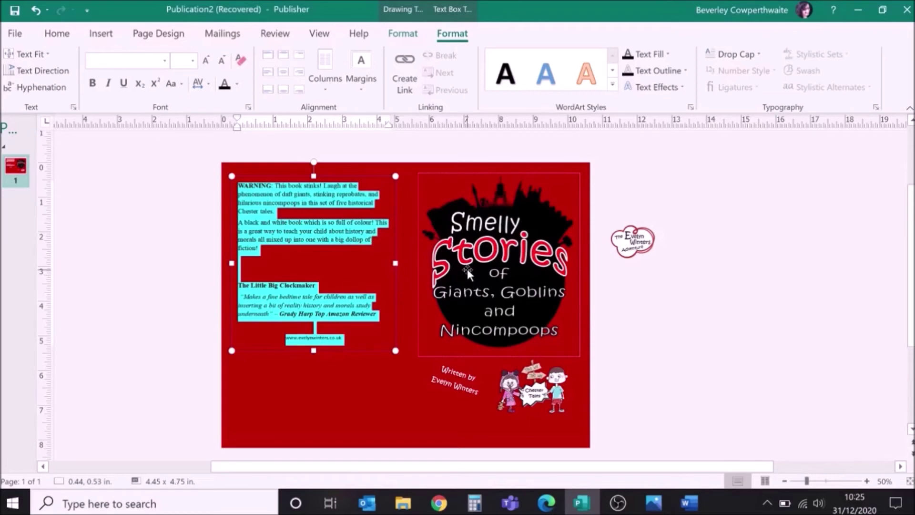
pyautogui.click(653, 307)
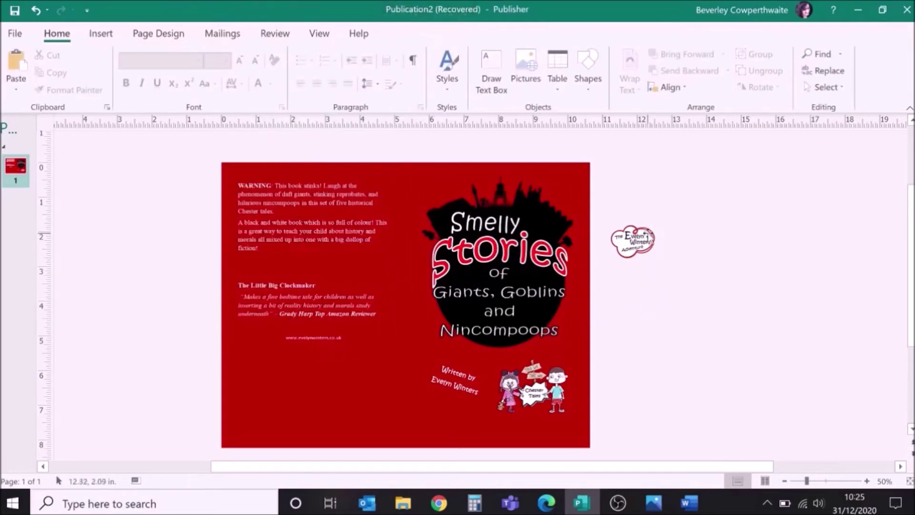
# - Place the round logo below the back-cover web address and send the red artwork behind the template guides
pyautogui.moveTo(639, 236); pyautogui.dragTo(317, 353)
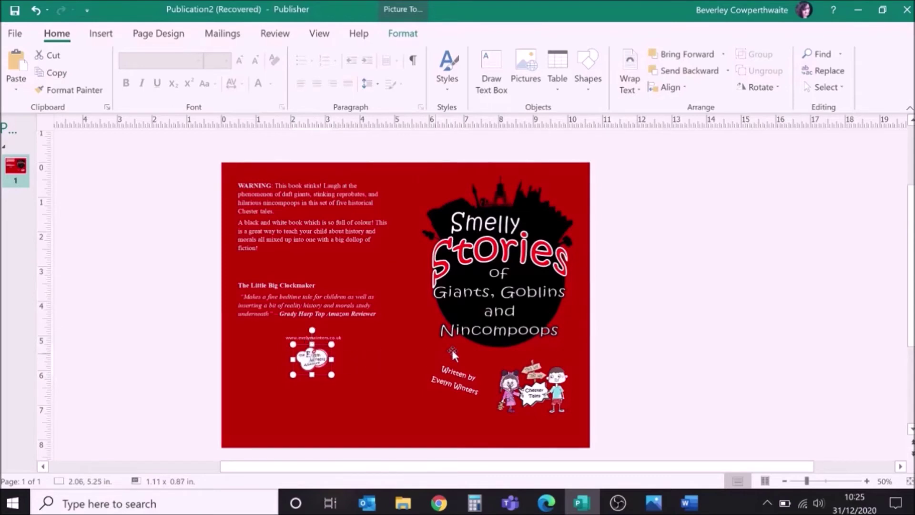
pyautogui.click(243, 424)
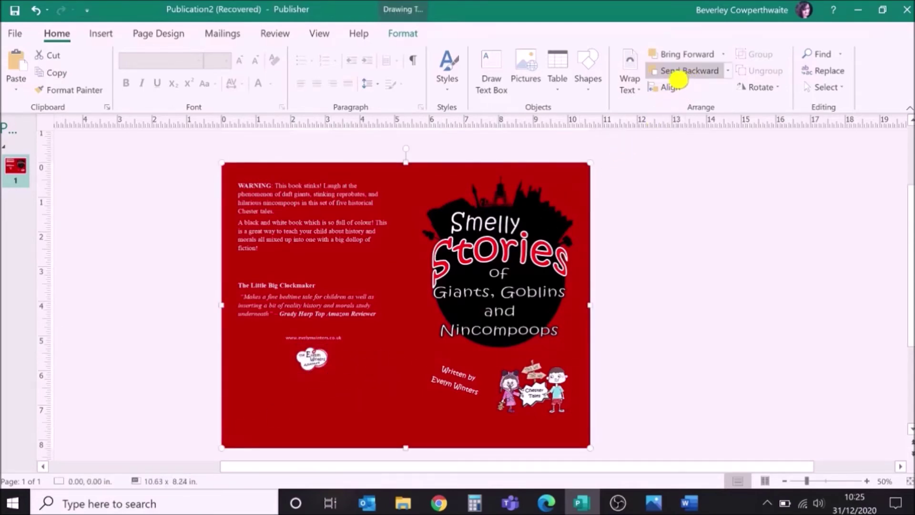
pyautogui.click(682, 77)
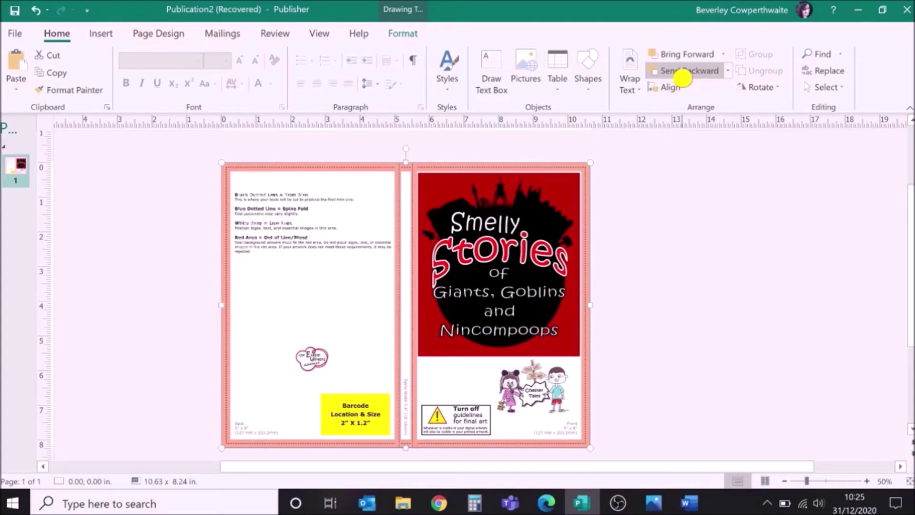
pyautogui.moveTo(440, 466); pyautogui.dragTo(507, 473)
# - Draw a wide text box beside the page and type the book title and author name
pyautogui.click(97, 35)
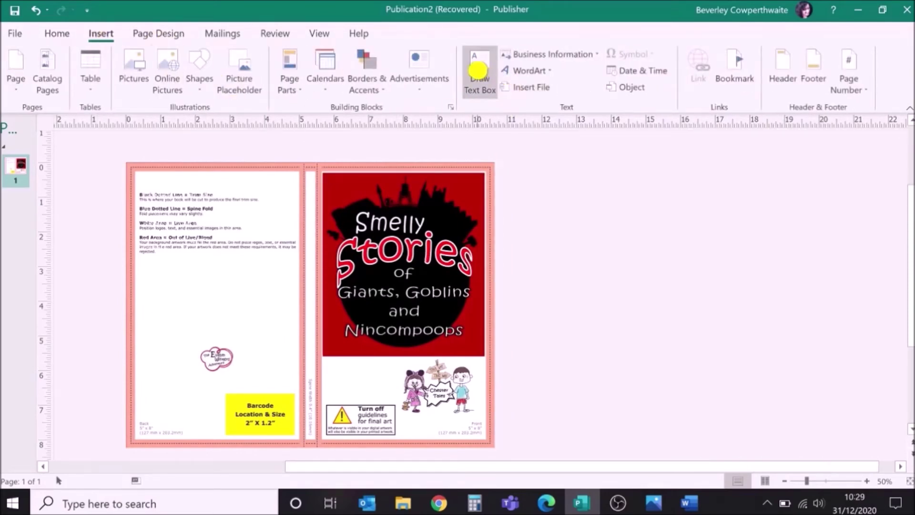
pyautogui.click(477, 70)
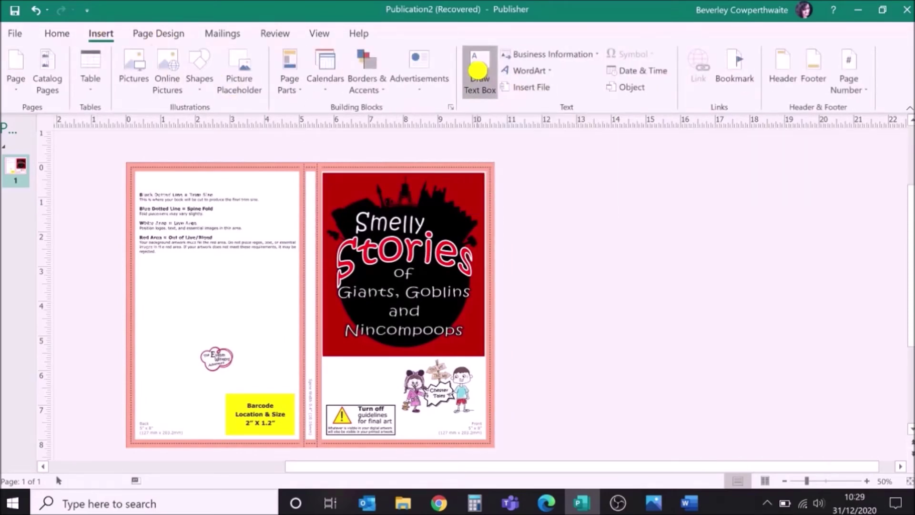
pyautogui.moveTo(525, 208)
pyautogui.mouseDown()
pyautogui.moveTo(701, 245)
pyautogui.moveTo(847, 233)
pyautogui.mouseUp()
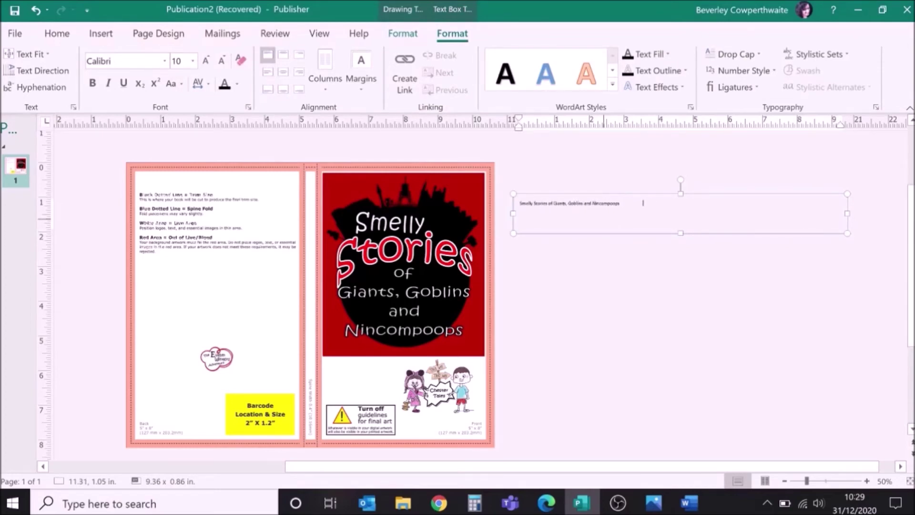
pyautogui.press('capslock')
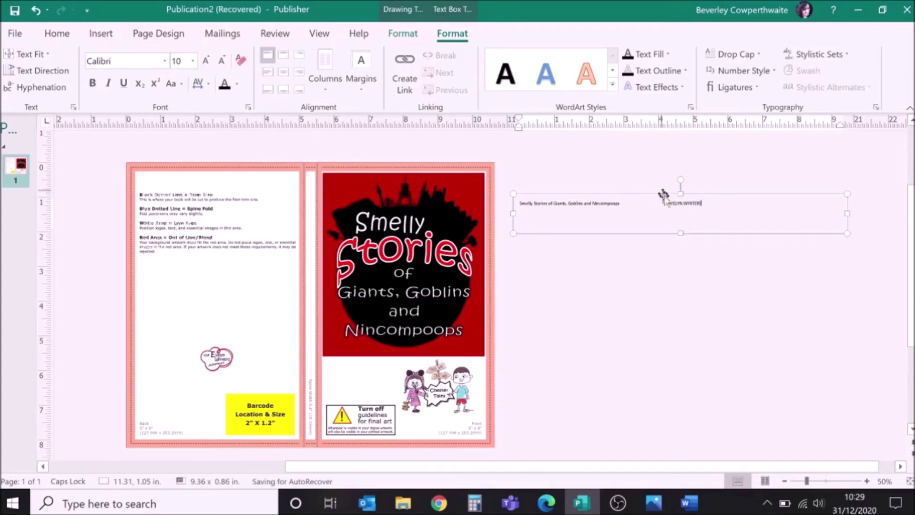
pyautogui.click(689, 191)
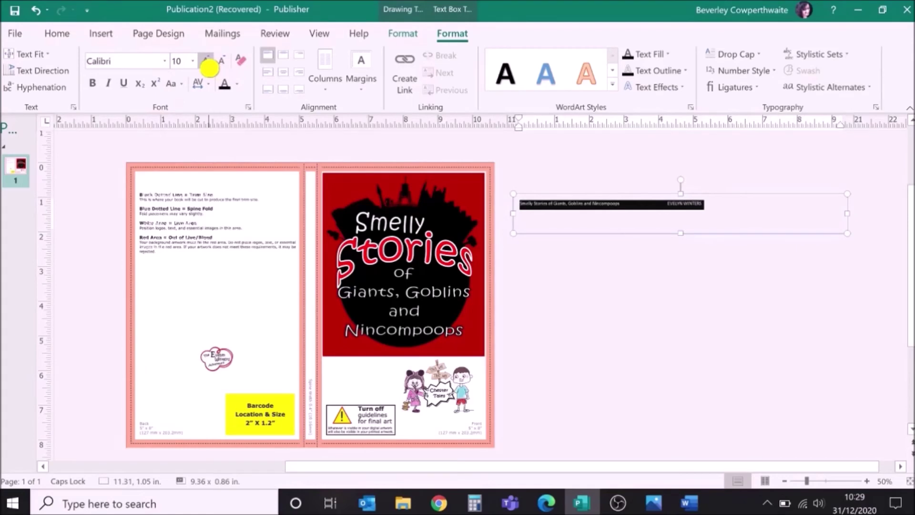
# - Enlarge the label text to 16 pt, make it bold, and rotate it to run vertically
pyautogui.click(207, 63)
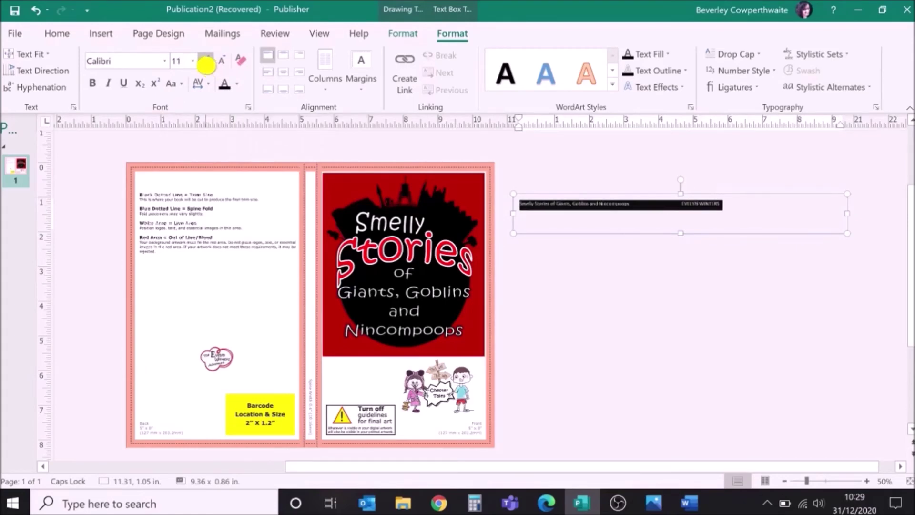
pyautogui.click(206, 65)
pyautogui.click(206, 65)
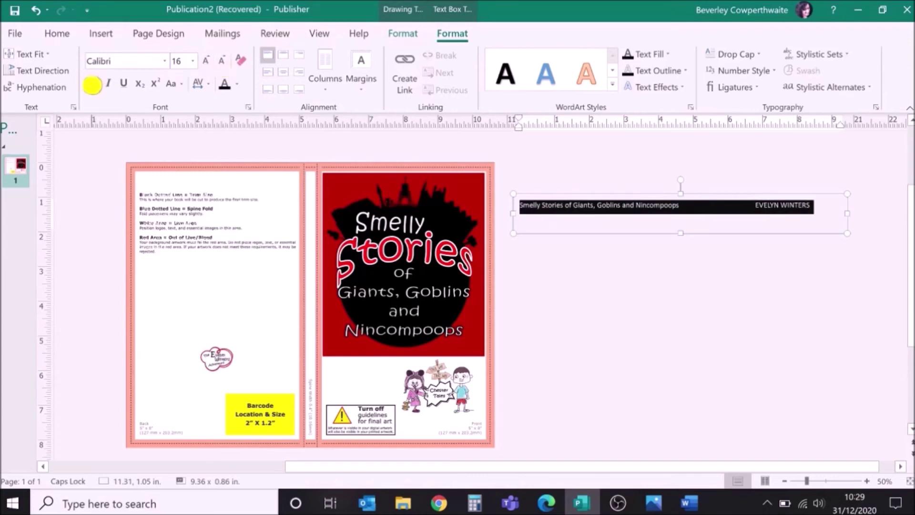
pyautogui.click(92, 86)
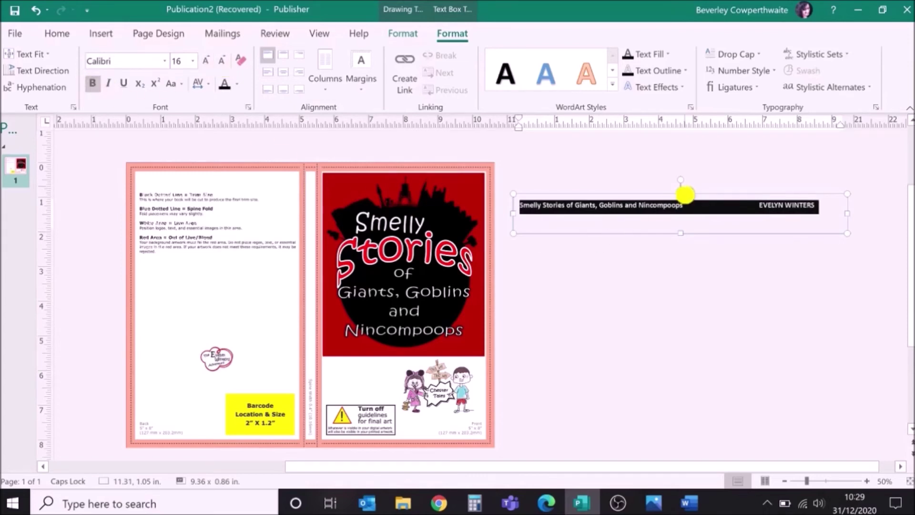
pyautogui.moveTo(678, 181); pyautogui.dragTo(321, 280)
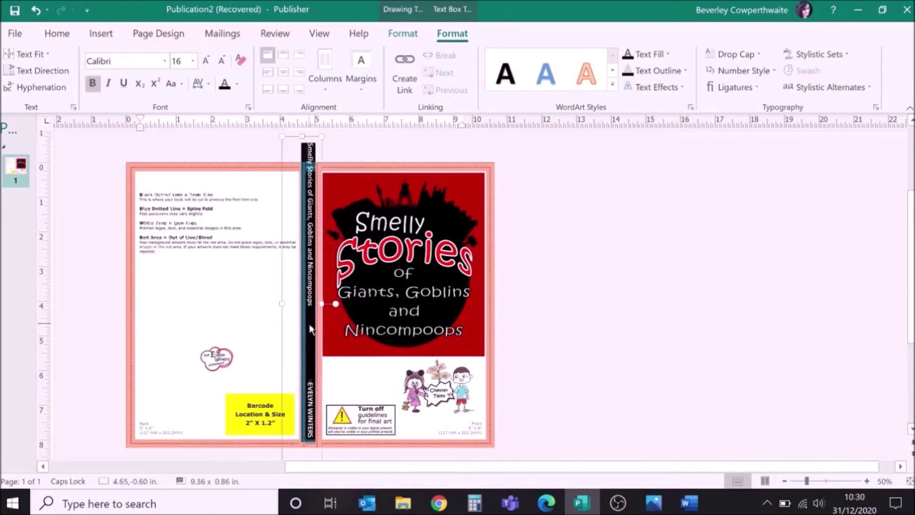
# - Position the vertical label along the spine and send the template picture behind the red cover art
pyautogui.moveTo(321, 147); pyautogui.dragTo(319, 171)
pyautogui.click(474, 207)
pyautogui.click(690, 79)
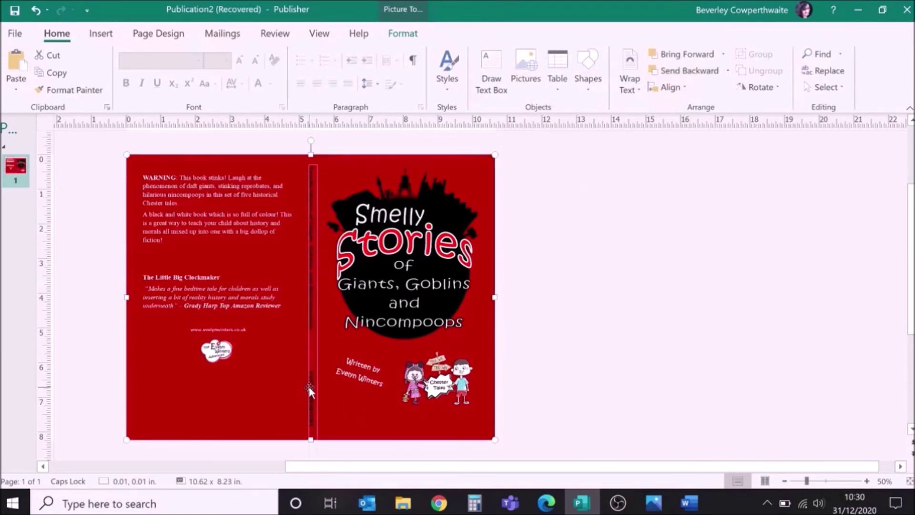
# - Make the spine title and author text white, then undo the last change and reselect the title
pyautogui.click(314, 371)
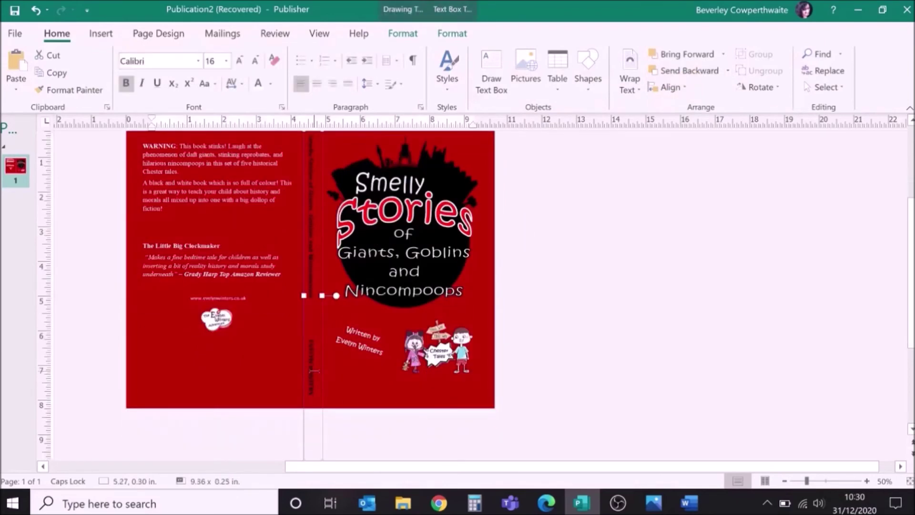
pyautogui.hotkey('ctrl', 'a')
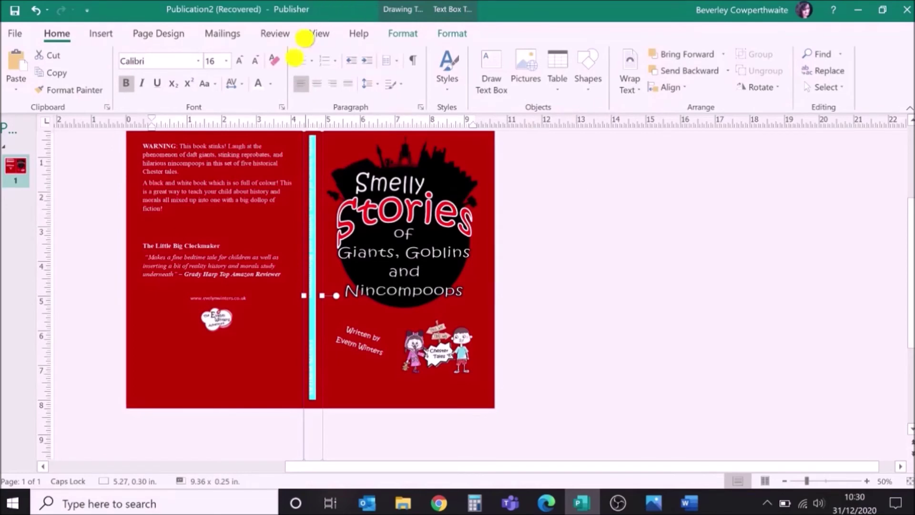
pyautogui.click(258, 84)
pyautogui.click(639, 359)
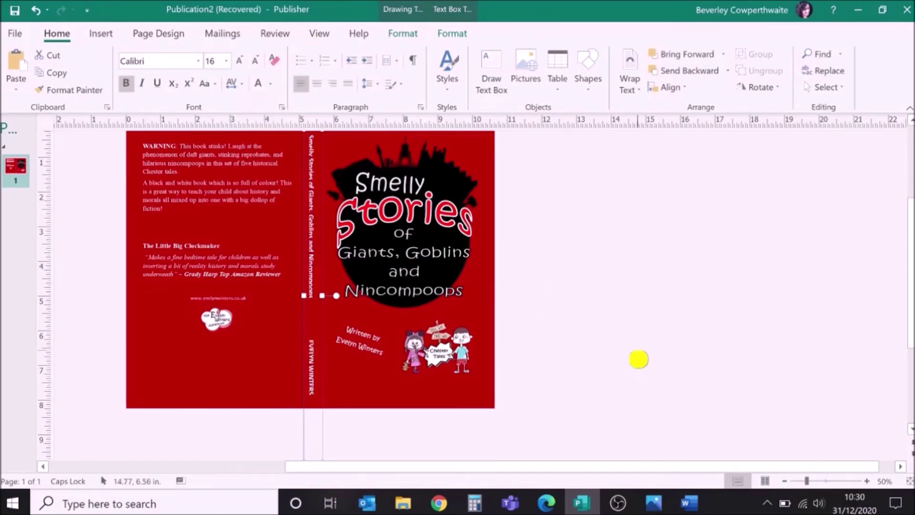
pyautogui.scroll(1, 638, 359)
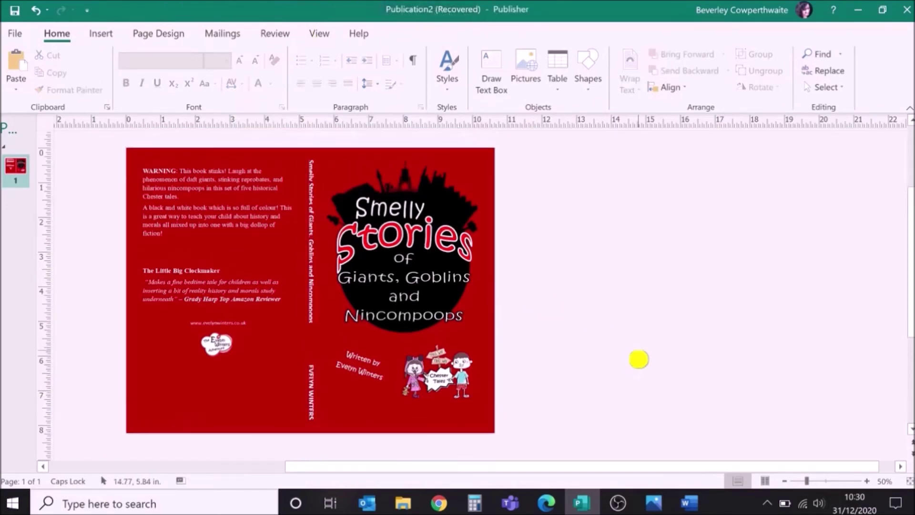
pyautogui.hotkey('ctrl', 'z')
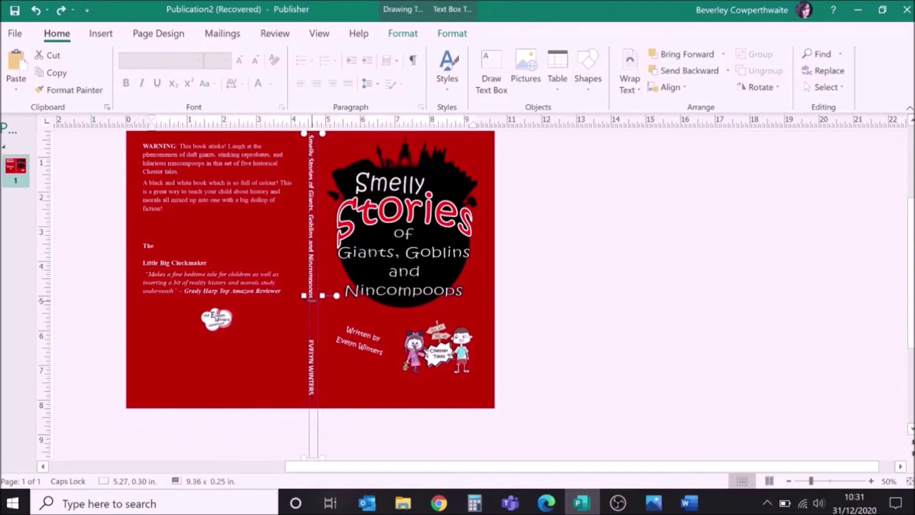
pyautogui.moveTo(312, 336); pyautogui.dragTo(310, 174)
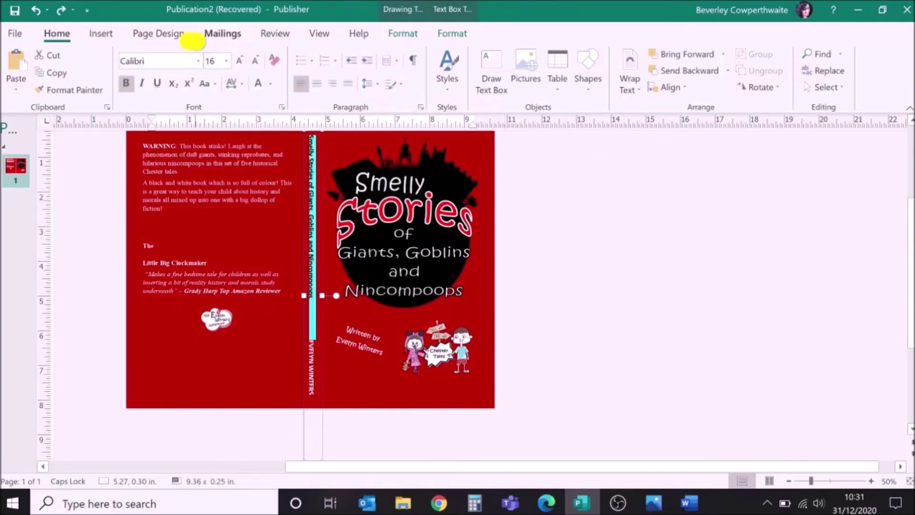
pyautogui.click(101, 40)
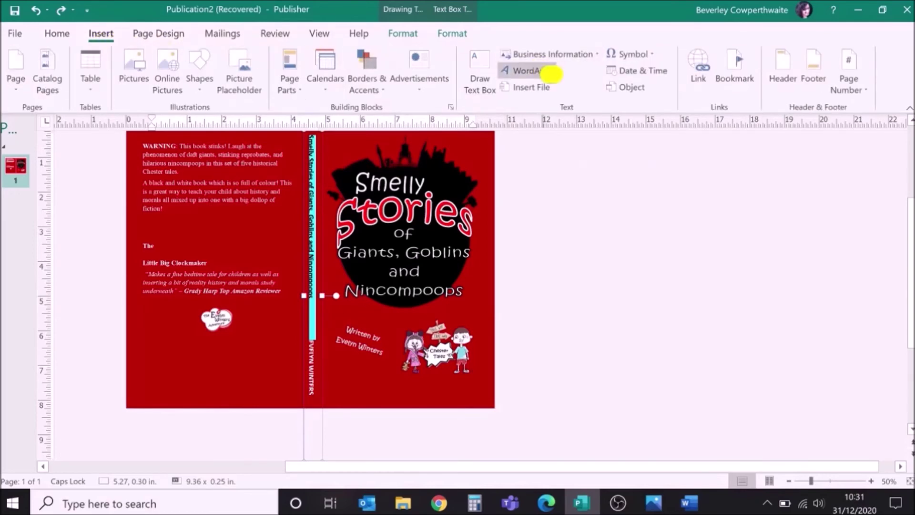
# - Turn the book title into the first plain WordArt style at size 16
pyautogui.click(531, 73)
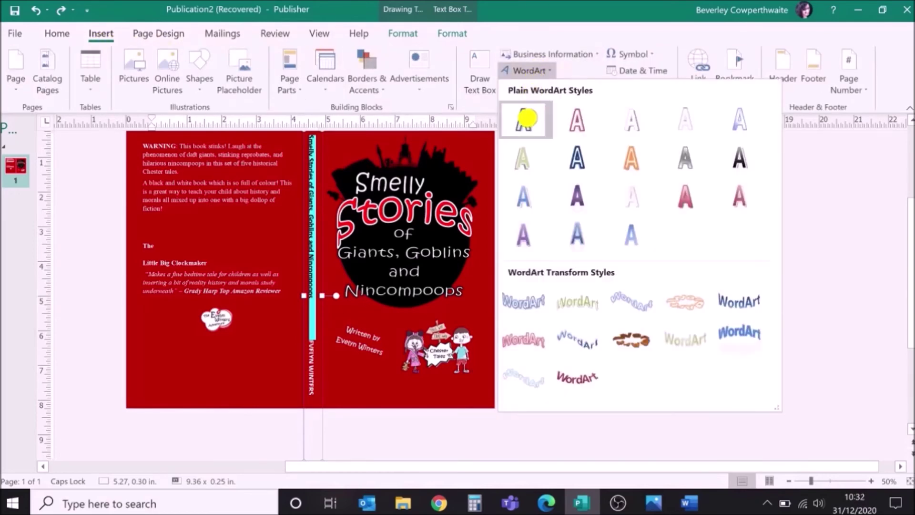
pyautogui.click(524, 119)
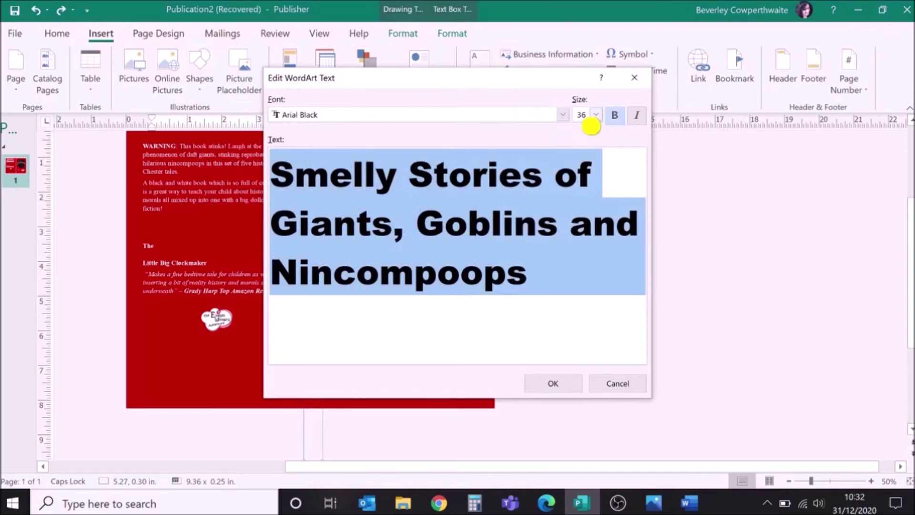
pyautogui.click(596, 115)
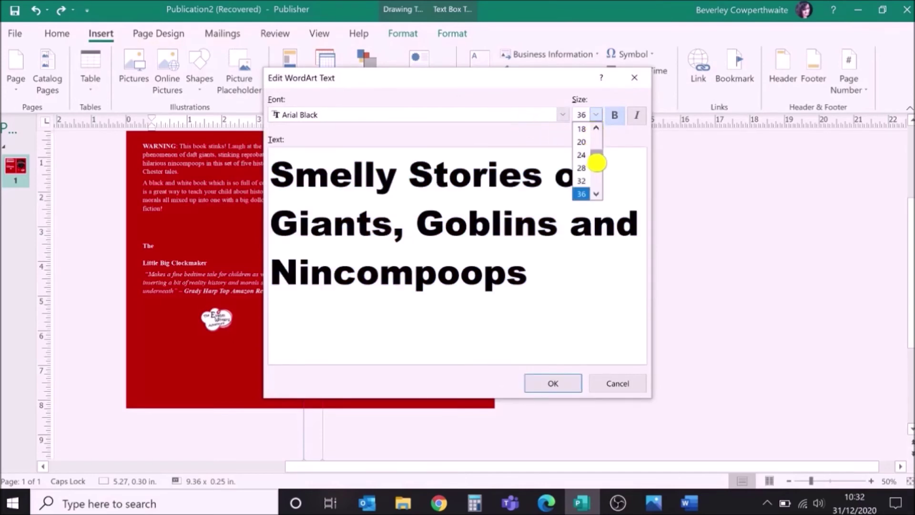
pyautogui.moveTo(597, 163); pyautogui.dragTo(593, 135)
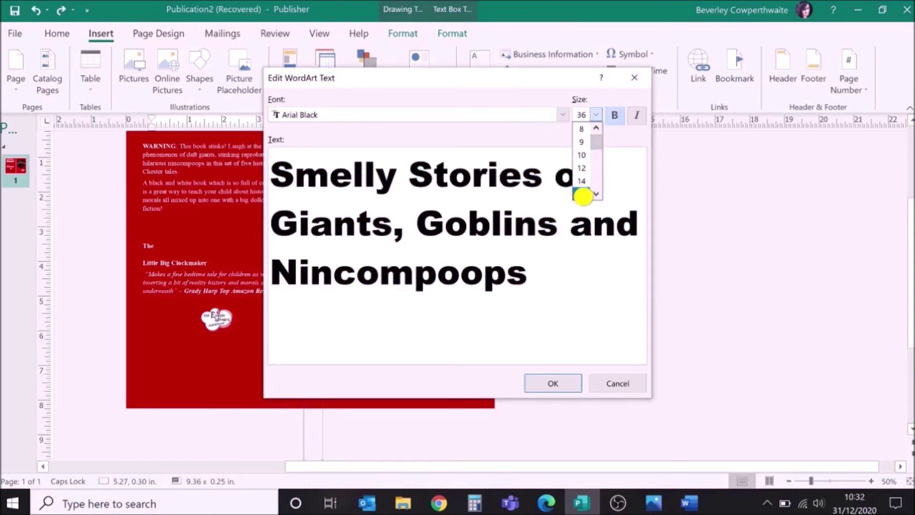
pyautogui.click(582, 194)
# - Confirm the WordArt title, stand it vertically on the spine, and select the red background
pyautogui.click(564, 385)
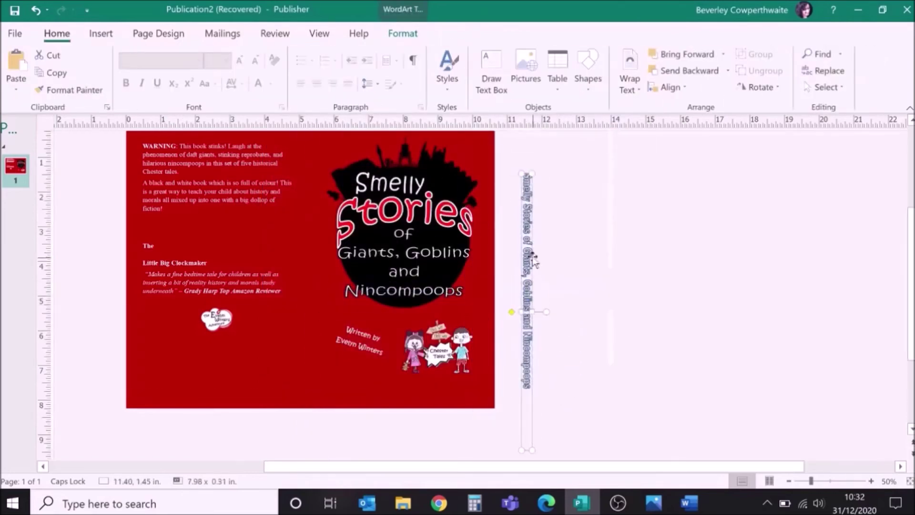
pyautogui.moveTo(525, 252); pyautogui.dragTo(298, 211)
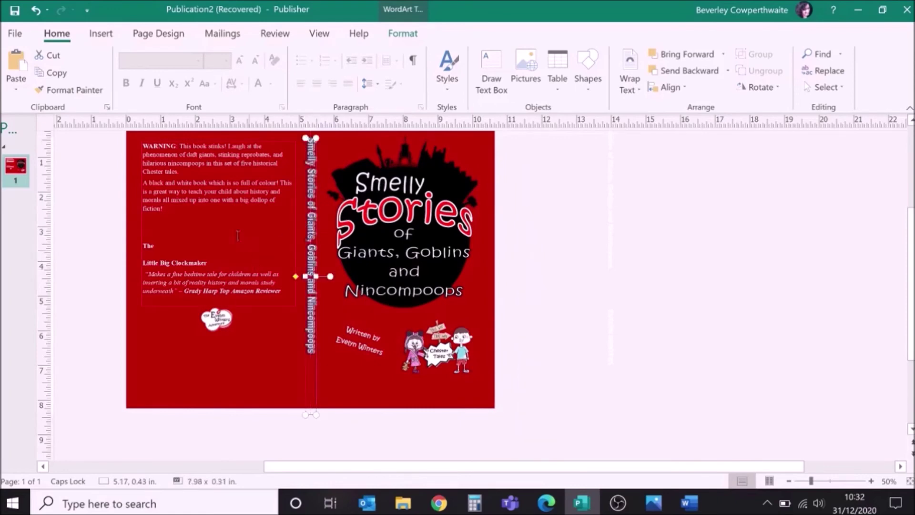
pyautogui.click(147, 381)
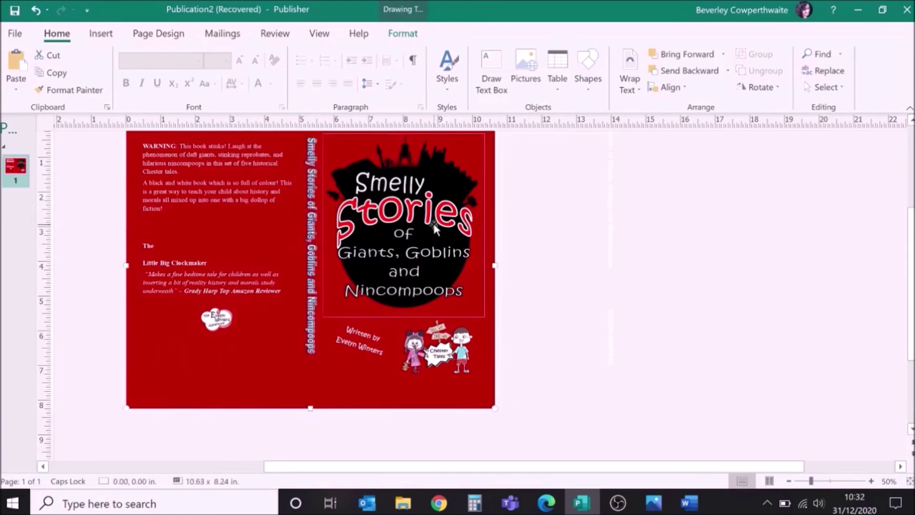
# - Send the red background behind the template layout and select the vertical spine title
pyautogui.click(671, 76)
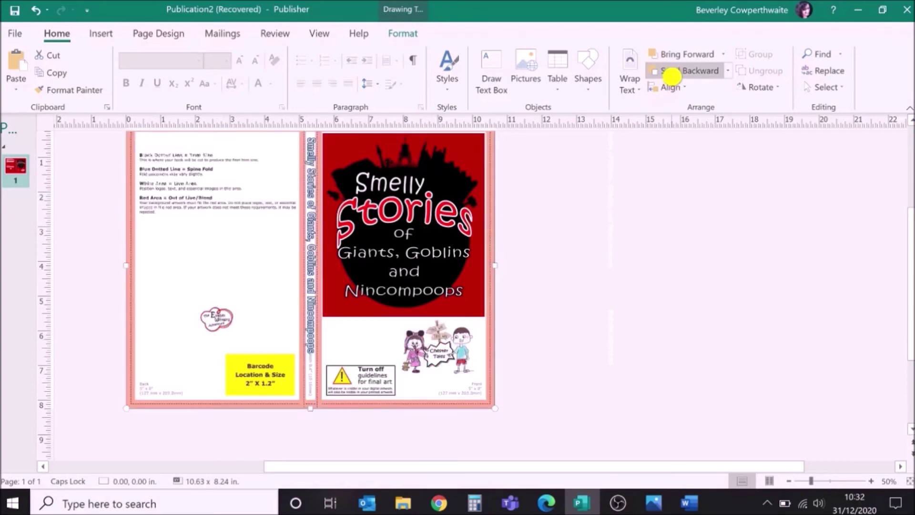
pyautogui.click(310, 255)
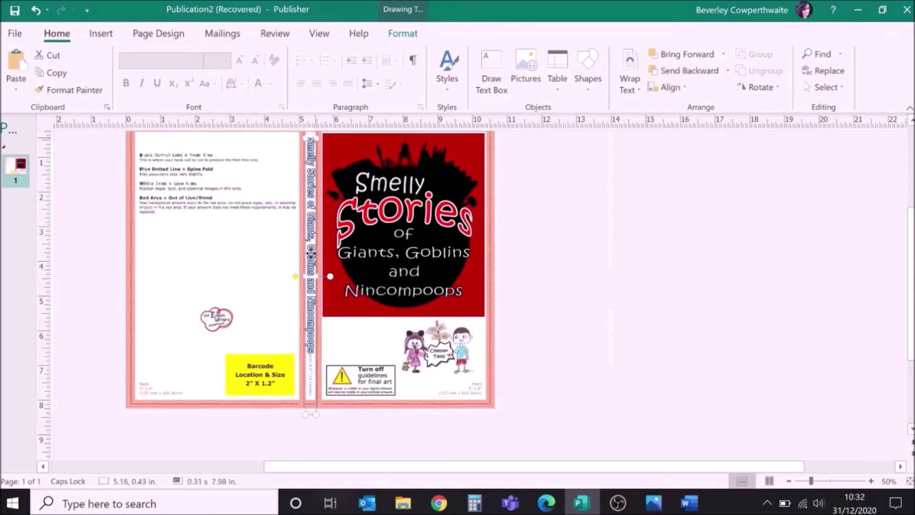
pyautogui.hotkey('ctrl', 'a')
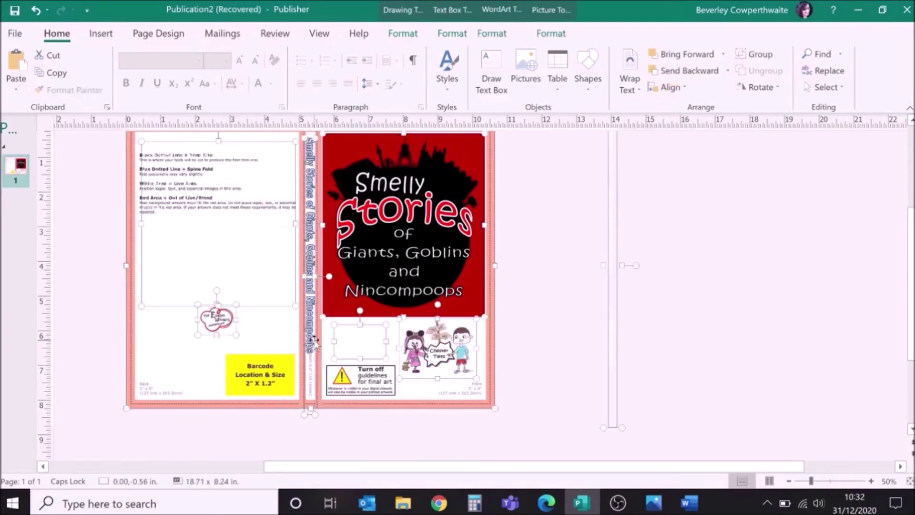
pyautogui.click(577, 323)
pyautogui.click(311, 357)
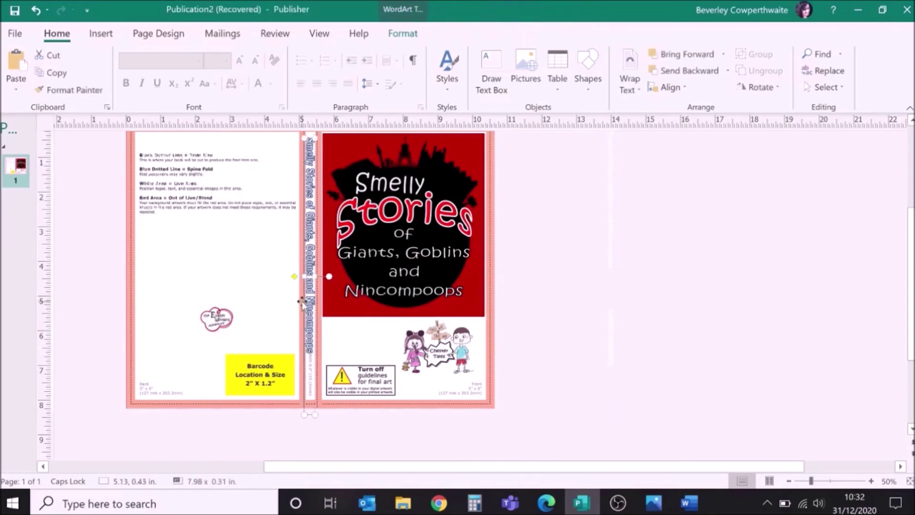
# - Resize the spine WordArt title to 14 so it fits on one line
pyautogui.doubleClick(310, 356)
pyautogui.click(596, 114)
pyautogui.click(582, 173)
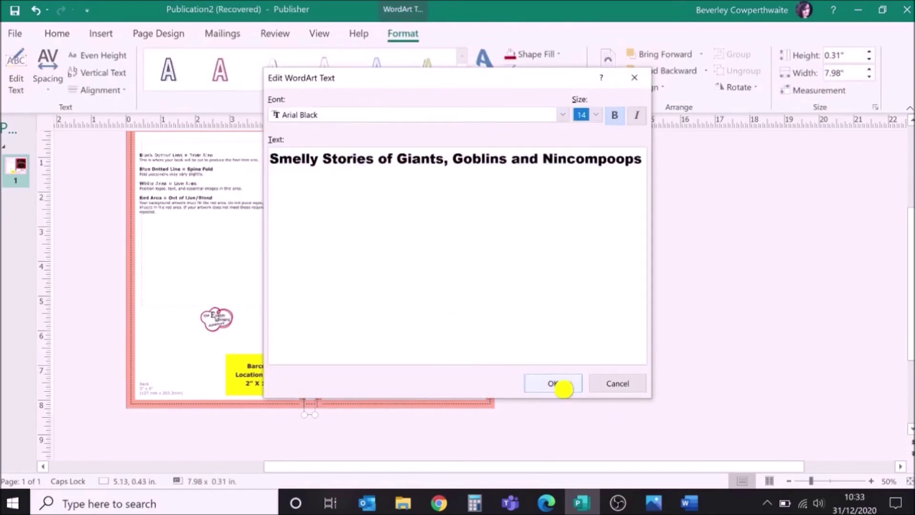
pyautogui.click(553, 383)
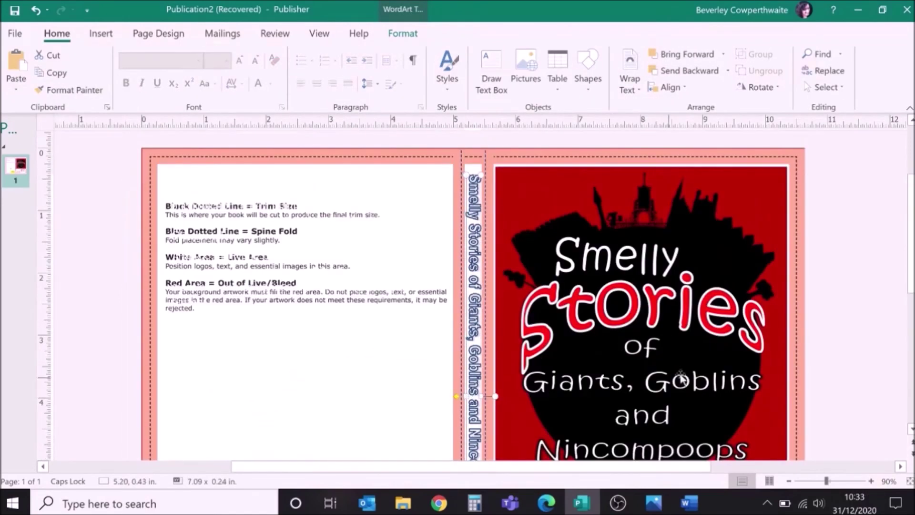
# - Send the template picture behind the red cover and give the spine title a black outline
pyautogui.click(677, 376)
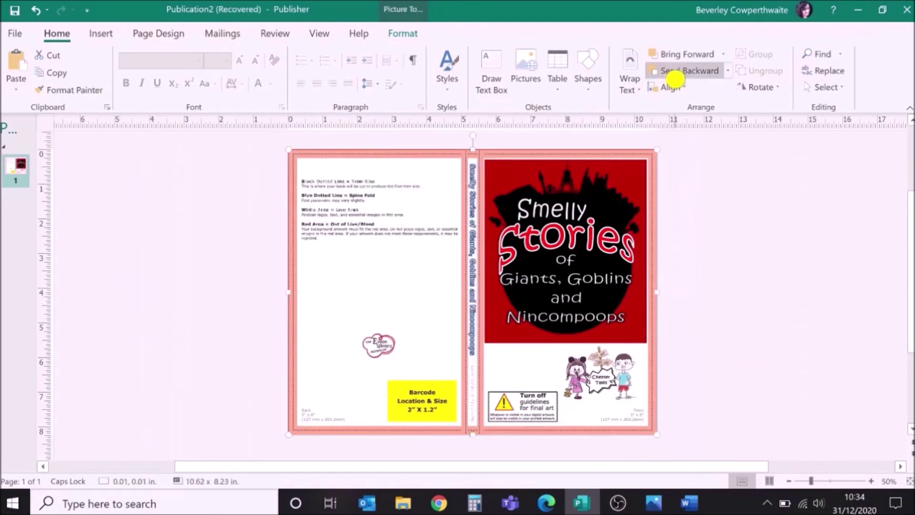
pyautogui.click(675, 71)
pyautogui.click(578, 72)
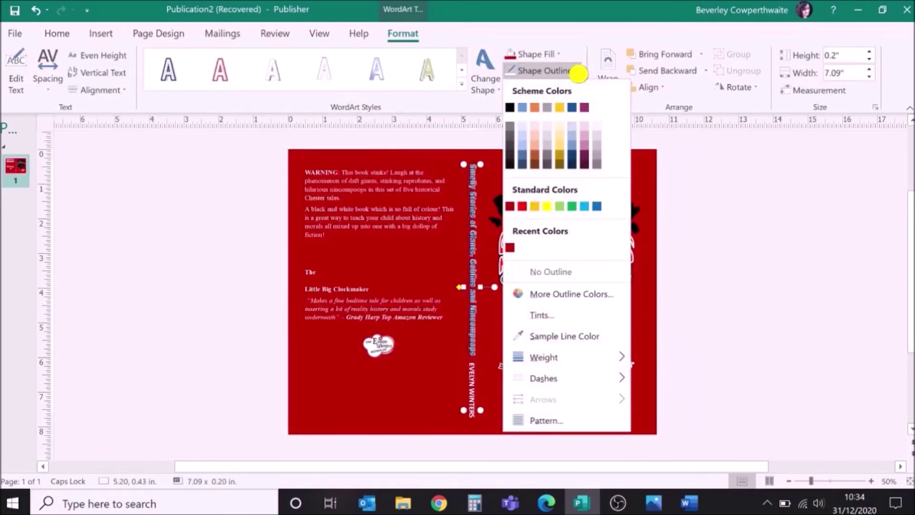
pyautogui.click(511, 109)
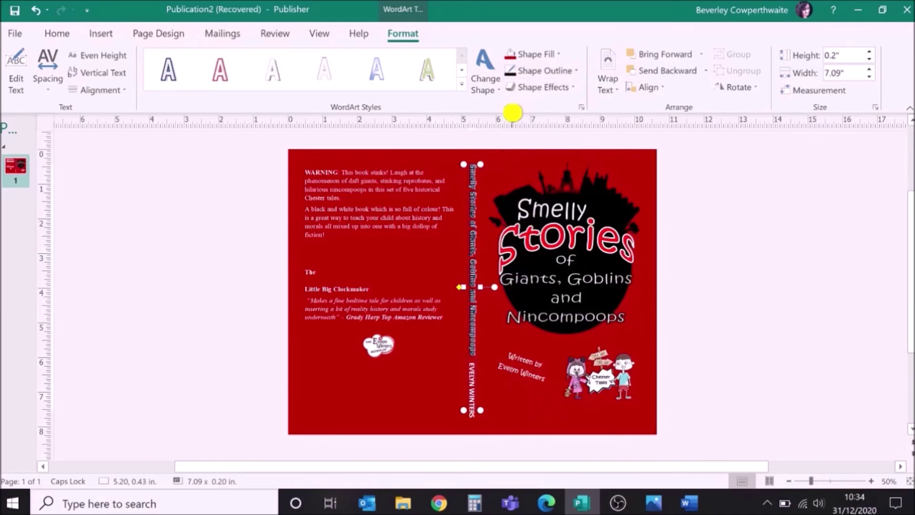
pyautogui.click(712, 314)
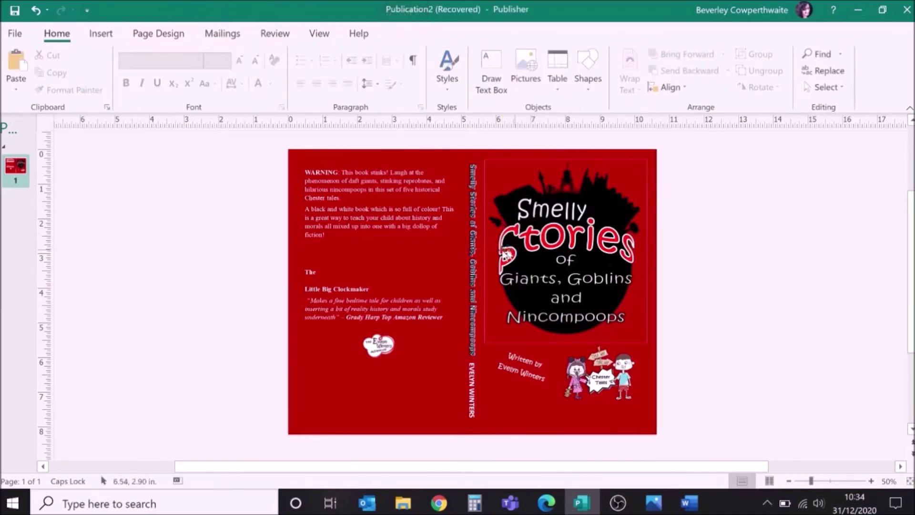
pyautogui.click(472, 245)
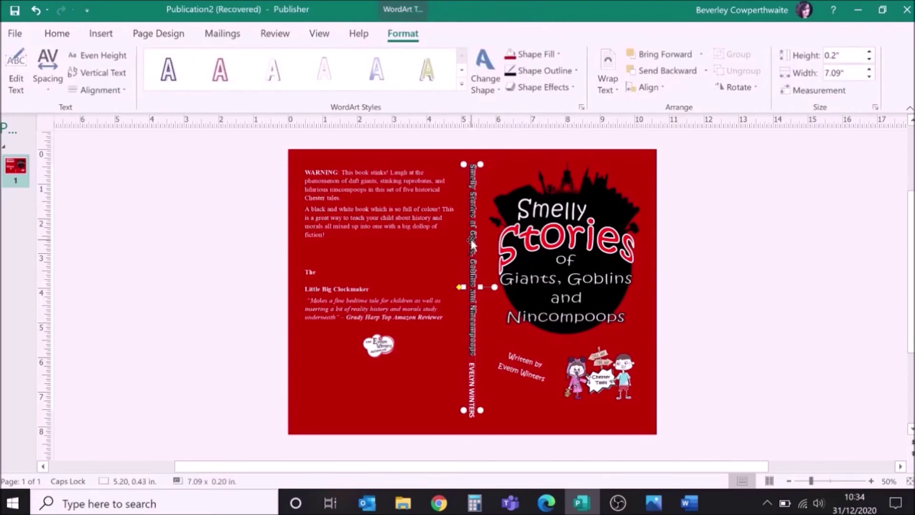
pyautogui.click(573, 92)
# - Remove the shadow from the spine title and zoom in on the spine
pyautogui.moveTo(588, 127)
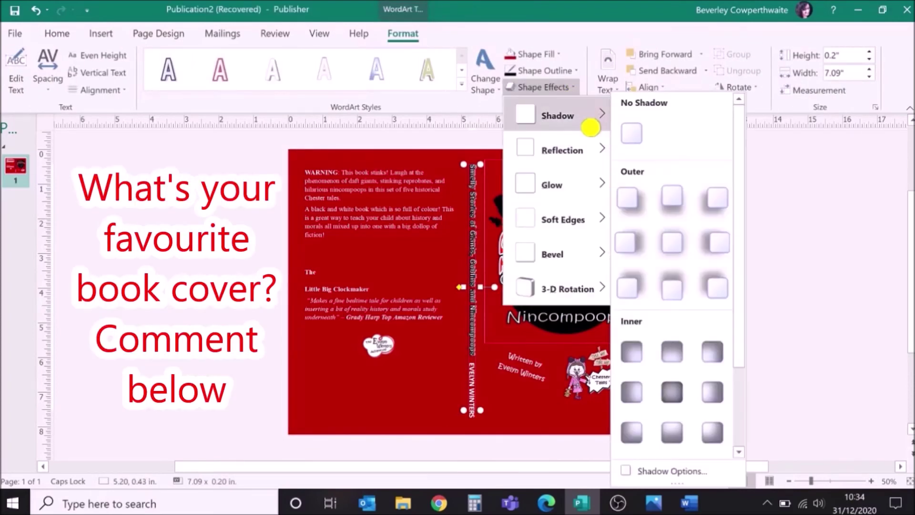
pyautogui.click(639, 131)
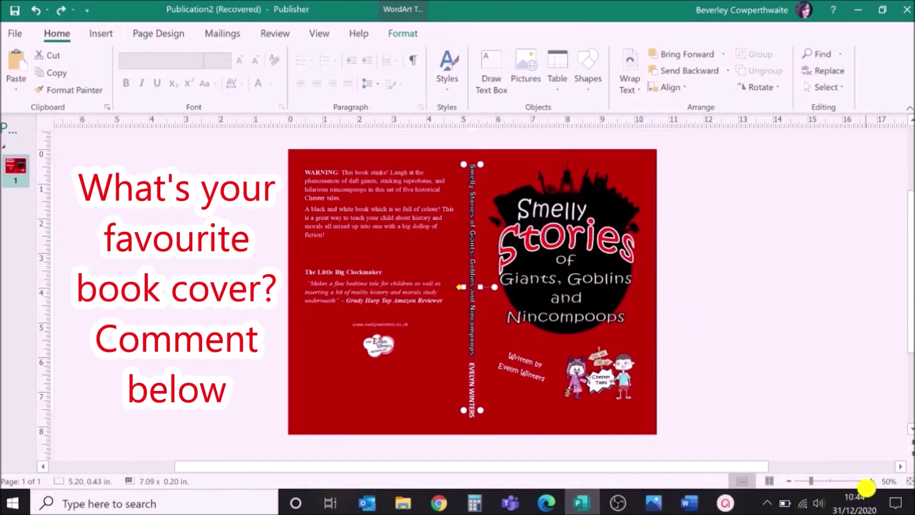
pyautogui.click(871, 481)
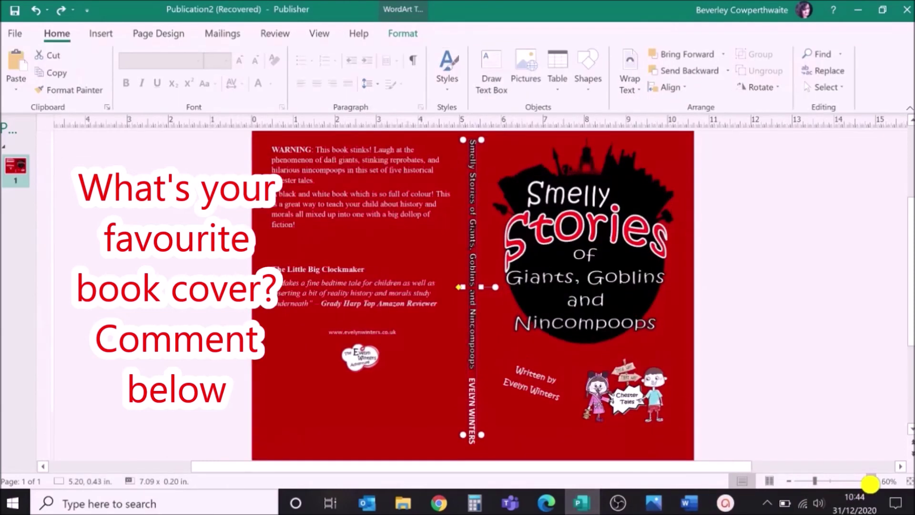
pyautogui.click(871, 481)
pyautogui.click(872, 481)
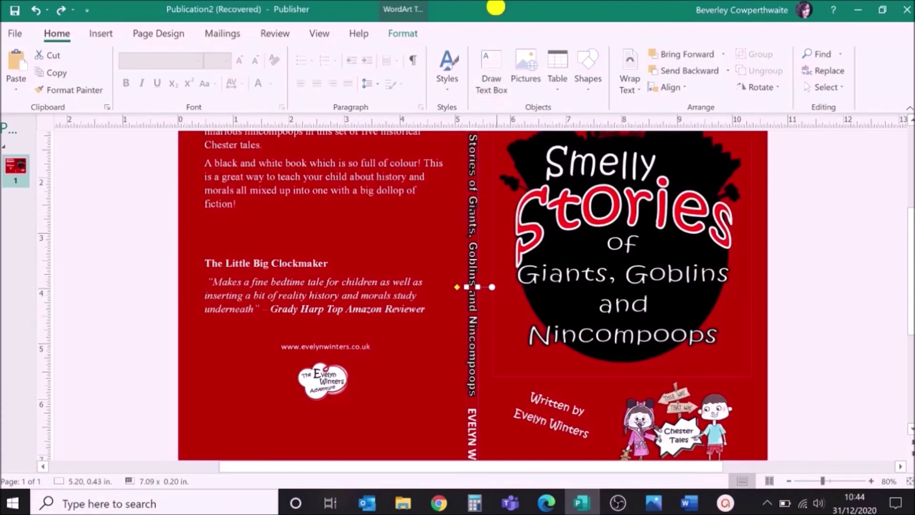
# - Fill the spine title yellow and remove its outline
pyautogui.click(393, 32)
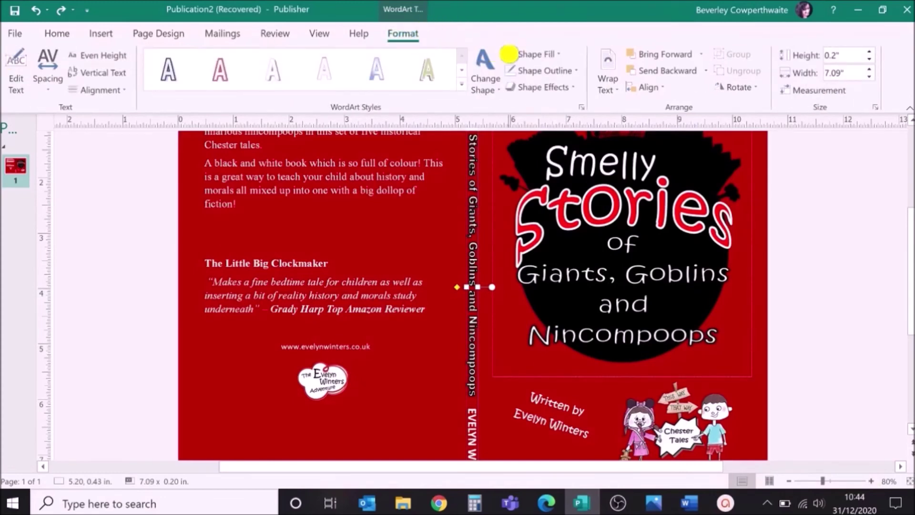
pyautogui.click(537, 54)
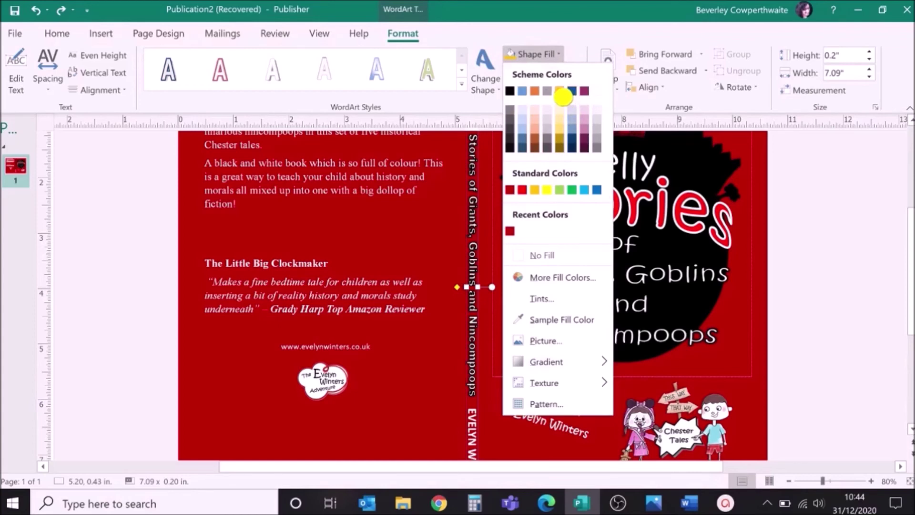
pyautogui.click(561, 91)
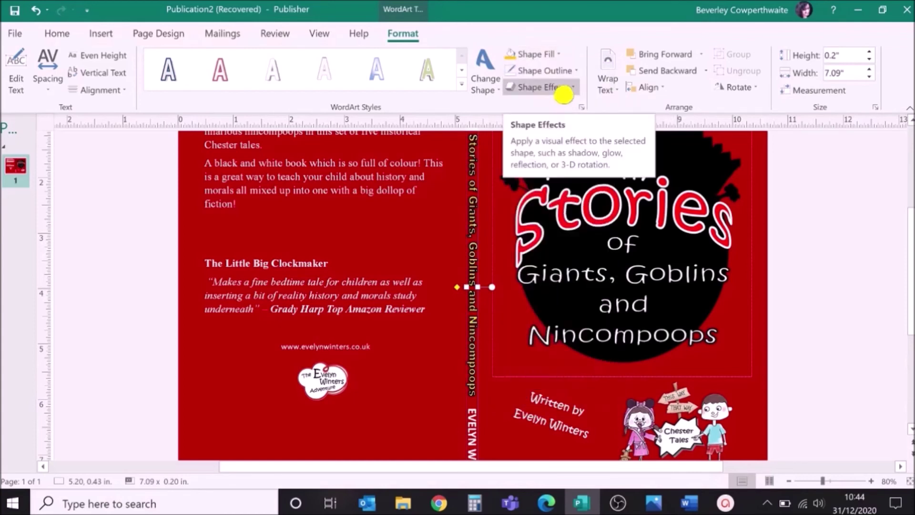
pyautogui.click(555, 70)
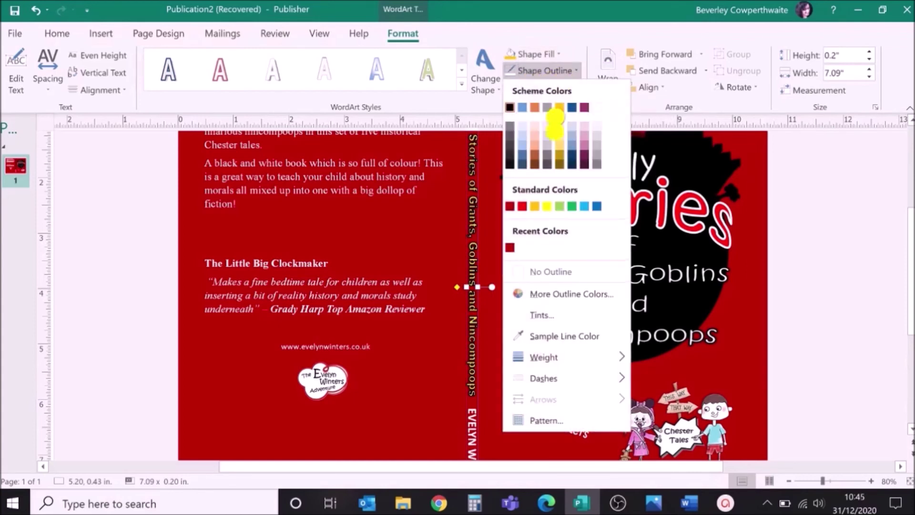
pyautogui.click(551, 273)
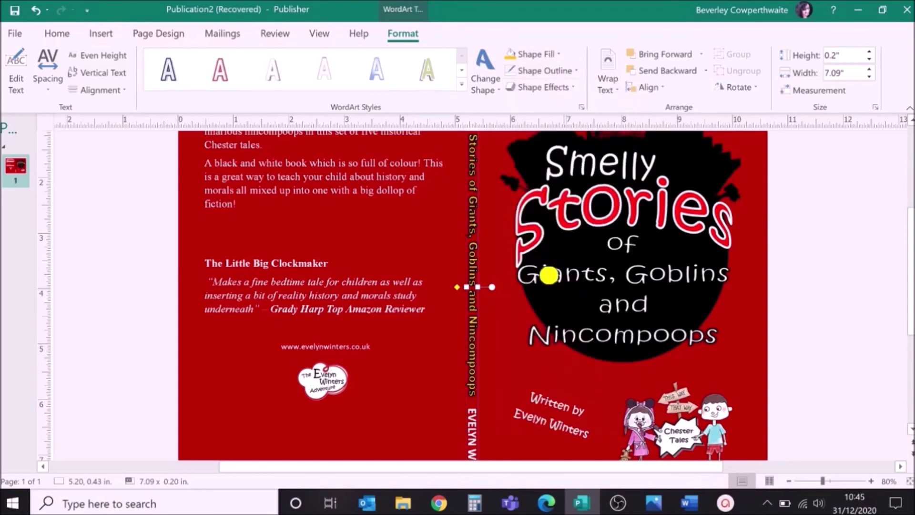
# - Zoom back out to the whole cover and deselect the spine title
pyautogui.click(789, 481)
pyautogui.click(789, 481)
pyautogui.click(789, 481)
pyautogui.click(771, 399)
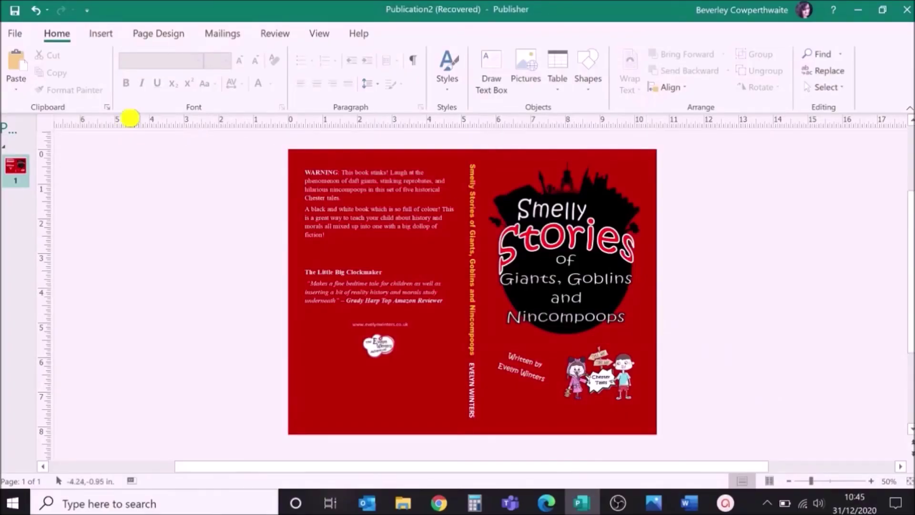
pyautogui.click(15, 34)
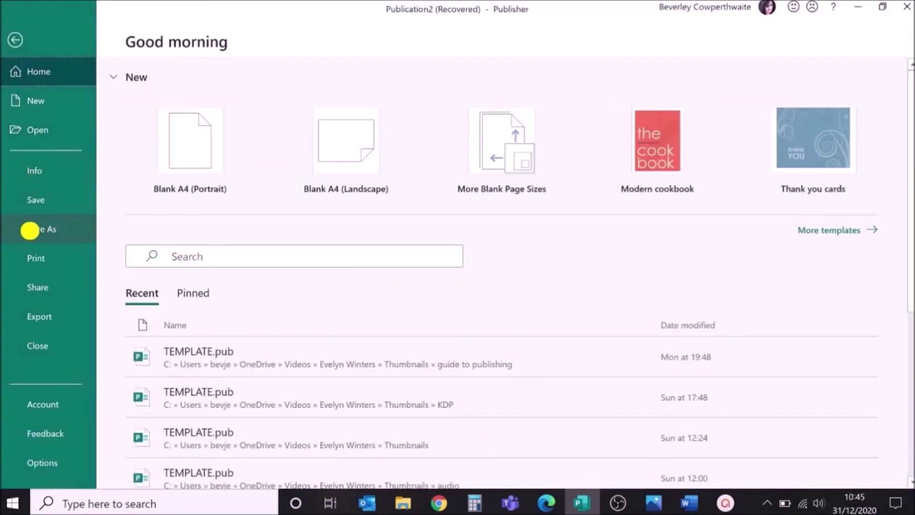
# - Save a copy in the Covers folder named 'Smelly Stories Cover'
pyautogui.click(29, 230)
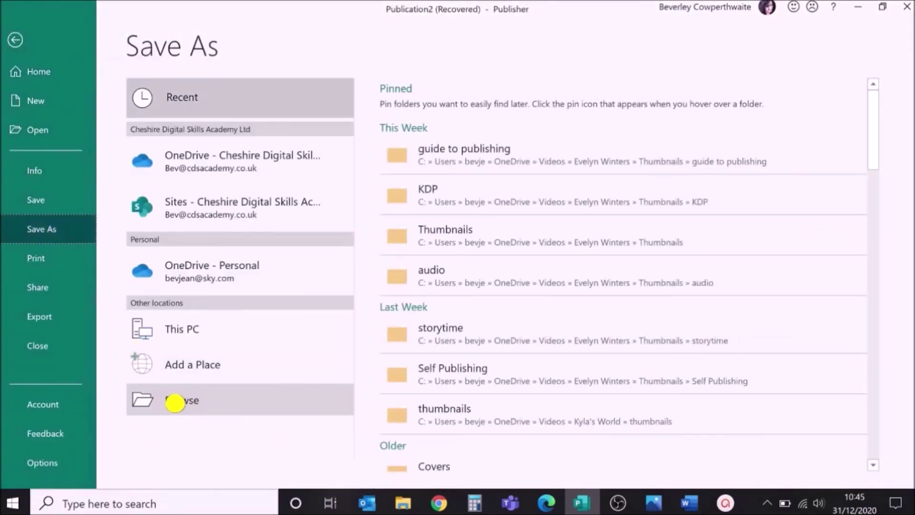
pyautogui.click(175, 402)
pyautogui.write('Smelly Stories Cover')
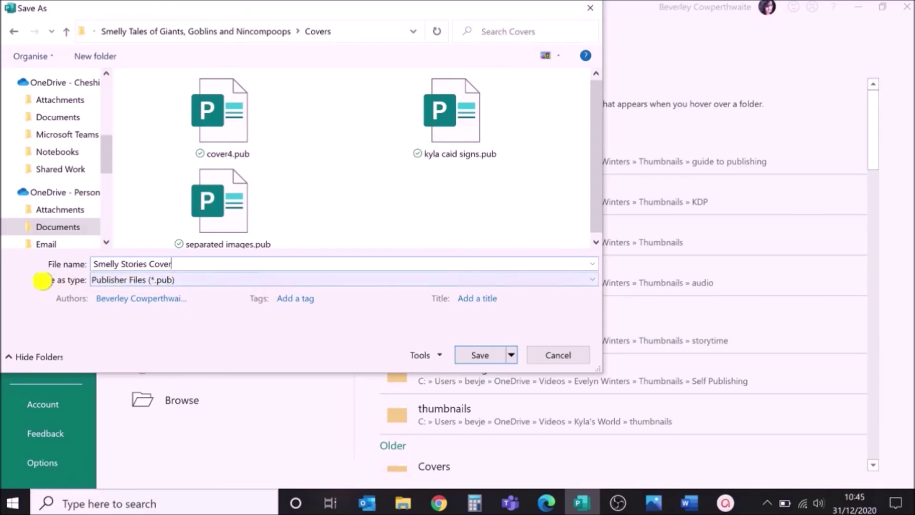
# - Save it as a JPEG at High quality 300 dpi print resolution
pyautogui.click(123, 282)
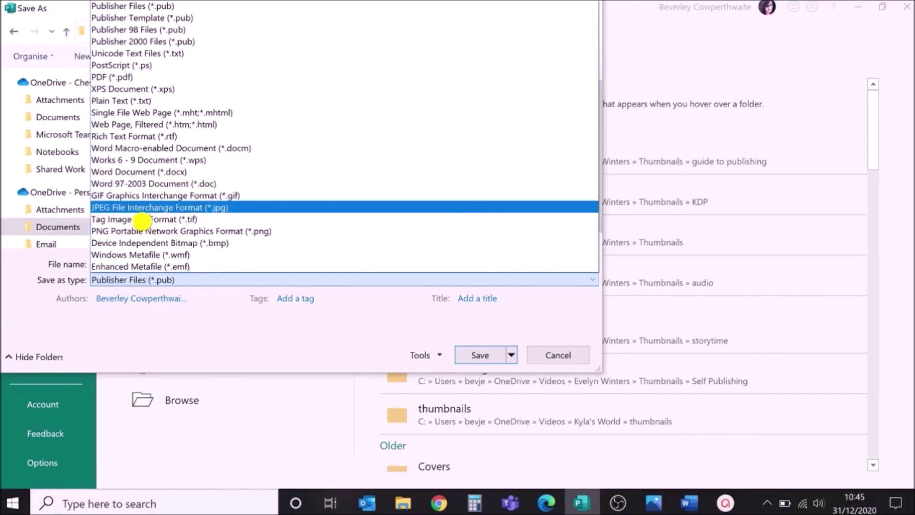
pyautogui.click(104, 209)
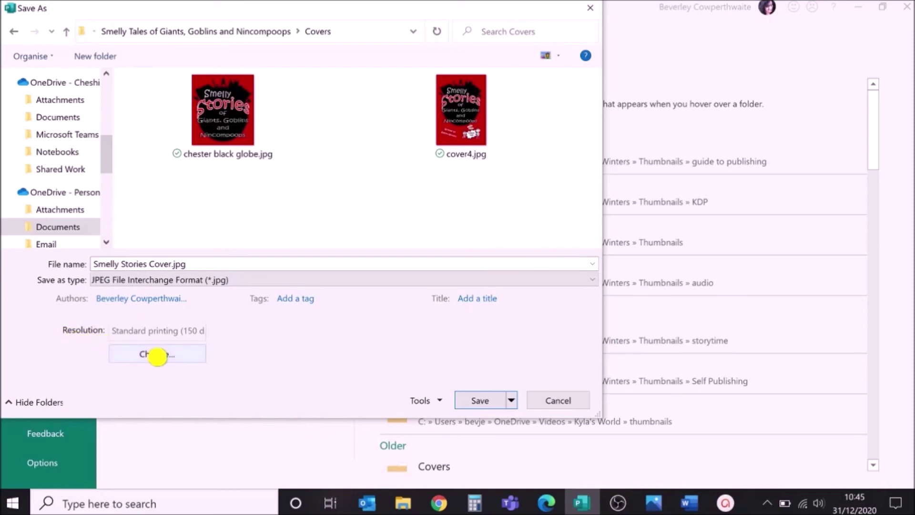
pyautogui.click(158, 355)
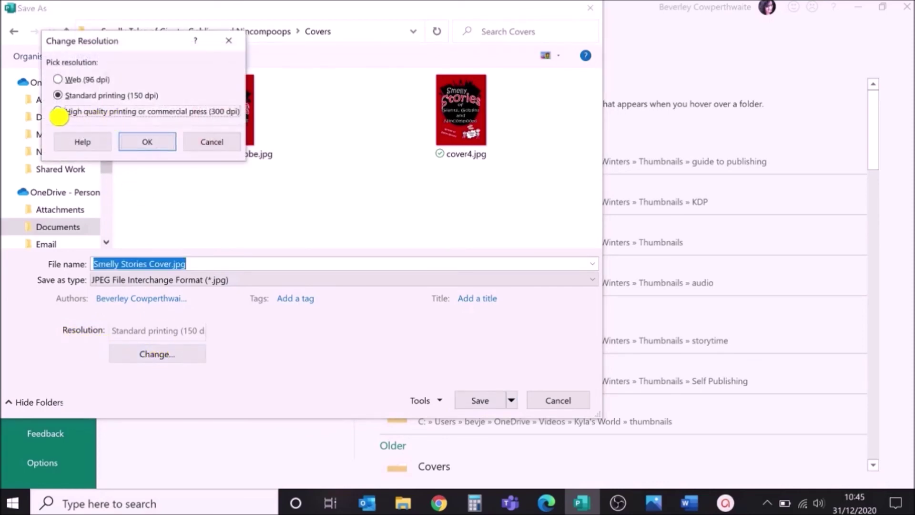
pyautogui.click(158, 141)
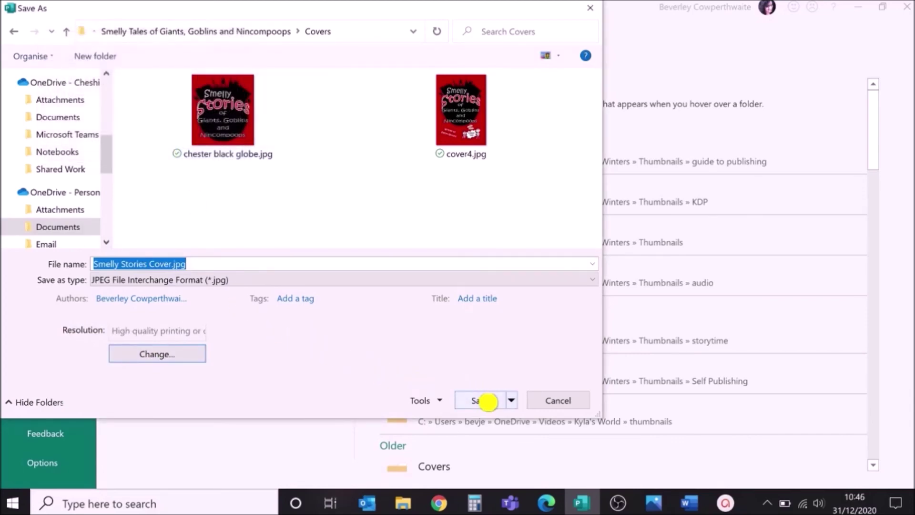
pyautogui.click(488, 402)
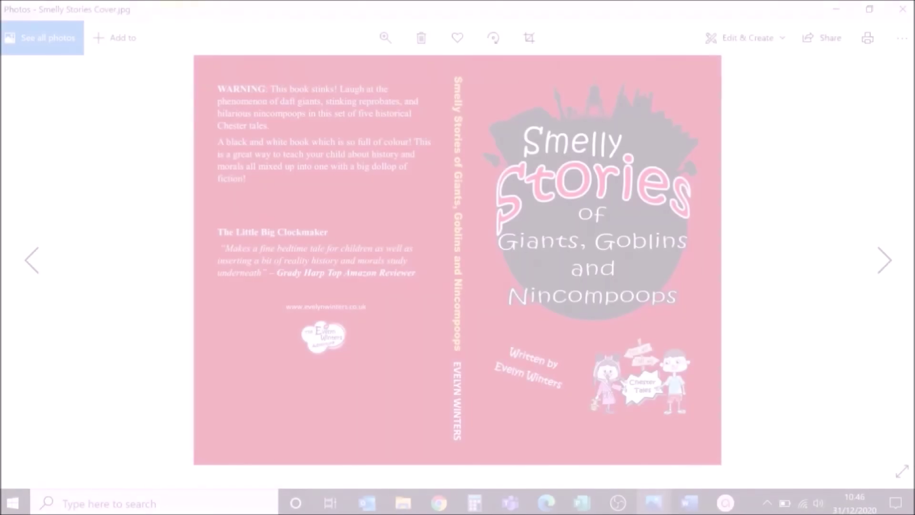